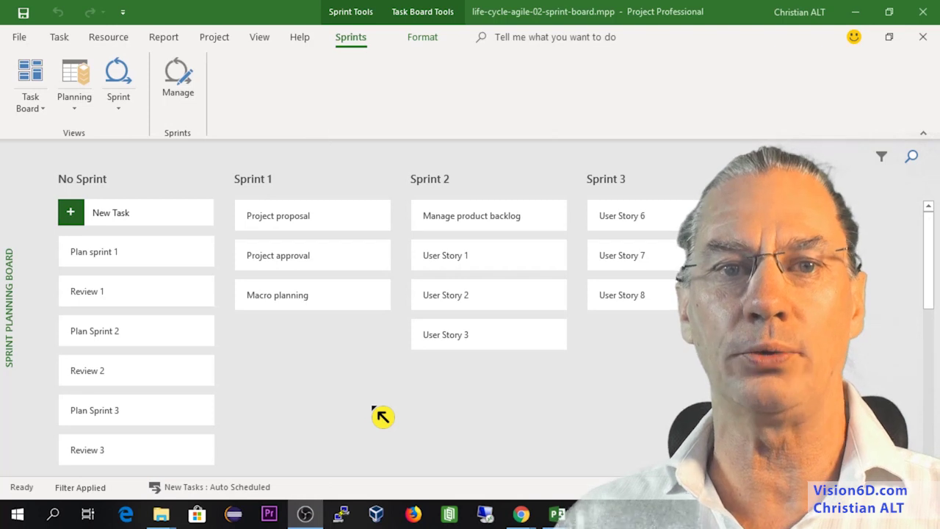
- Look over the new-project templates and the account page's product and version information
left_click(22, 41)
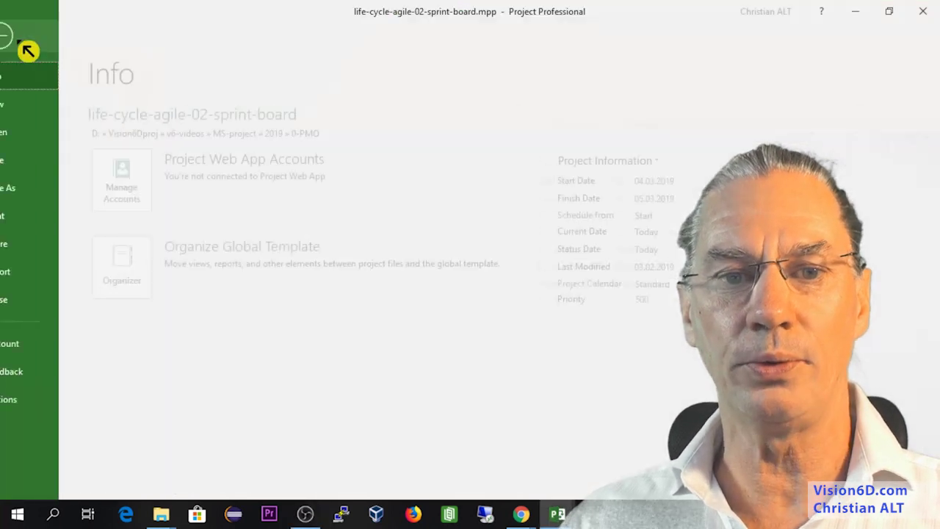
left_click(30, 107)
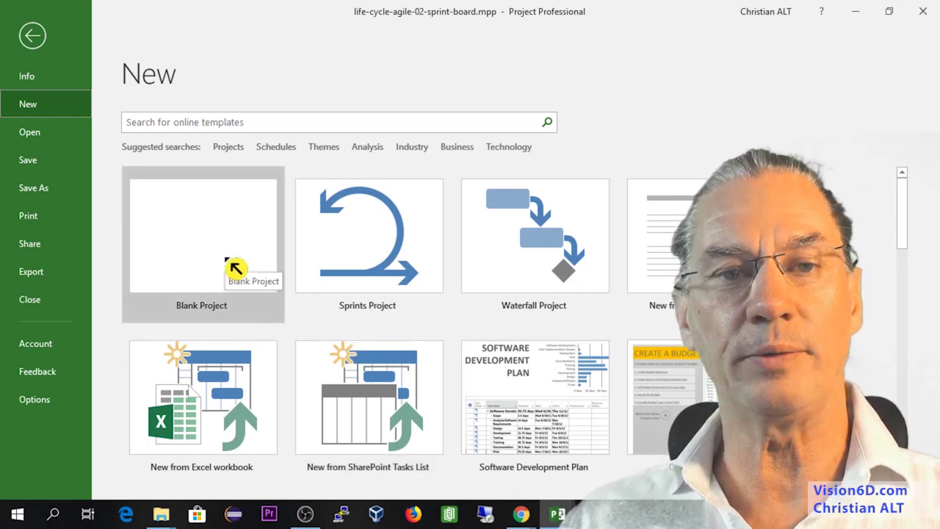
left_click(35, 350)
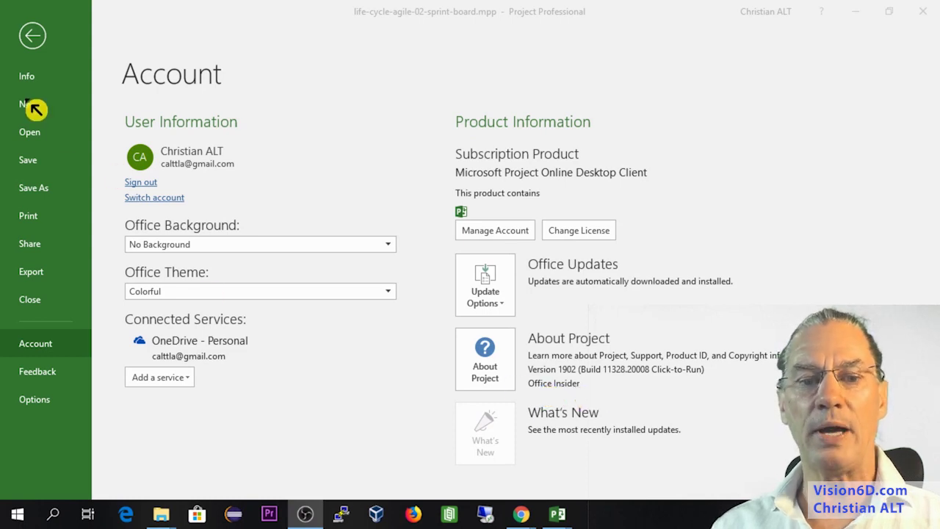
- Create a new project from the Sprints Project template
left_click(32, 123)
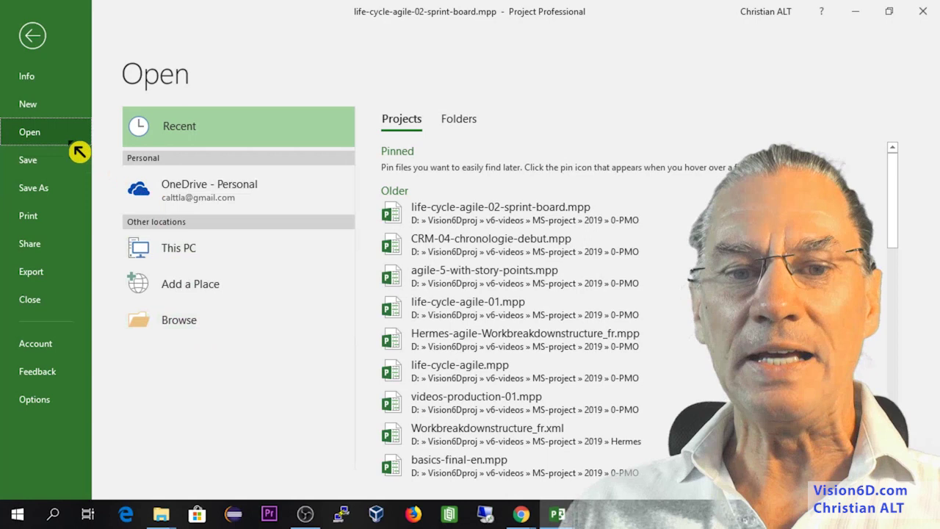
left_click(38, 105)
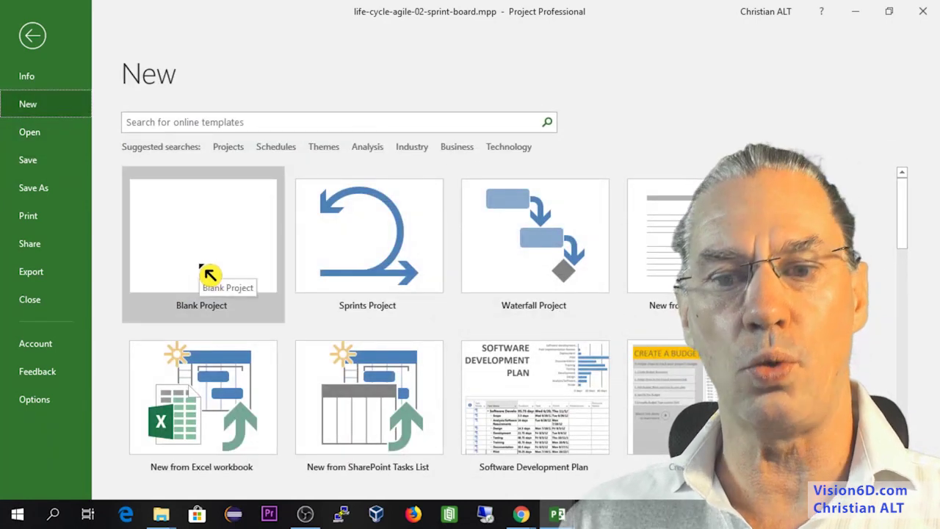
left_click(369, 273)
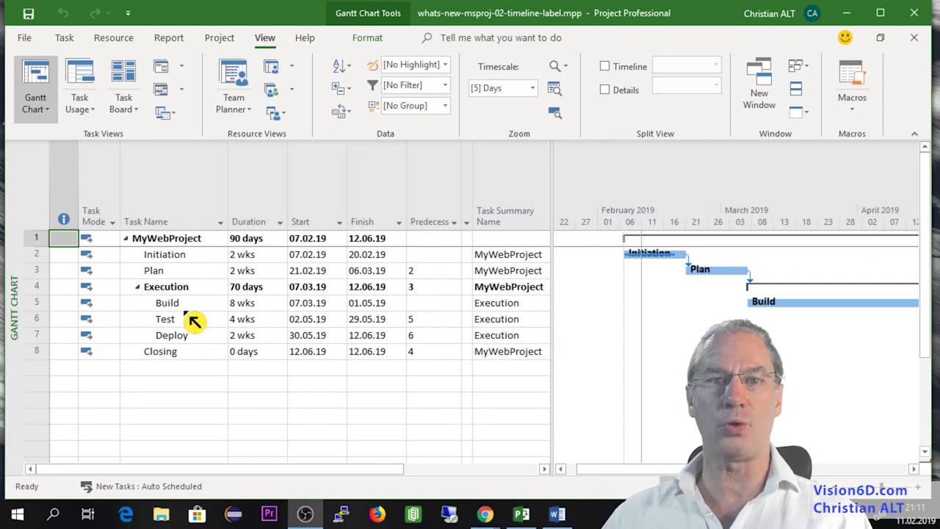
- Set task 3 Plan as the predecessor of the Build task using the hierarchical task list
left_click(454, 306)
left_click(456, 304)
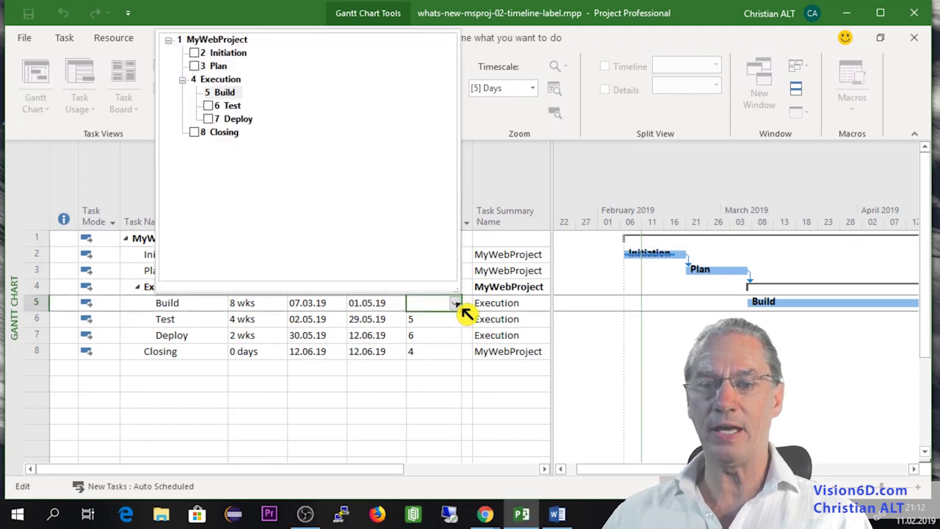
left_click(196, 66)
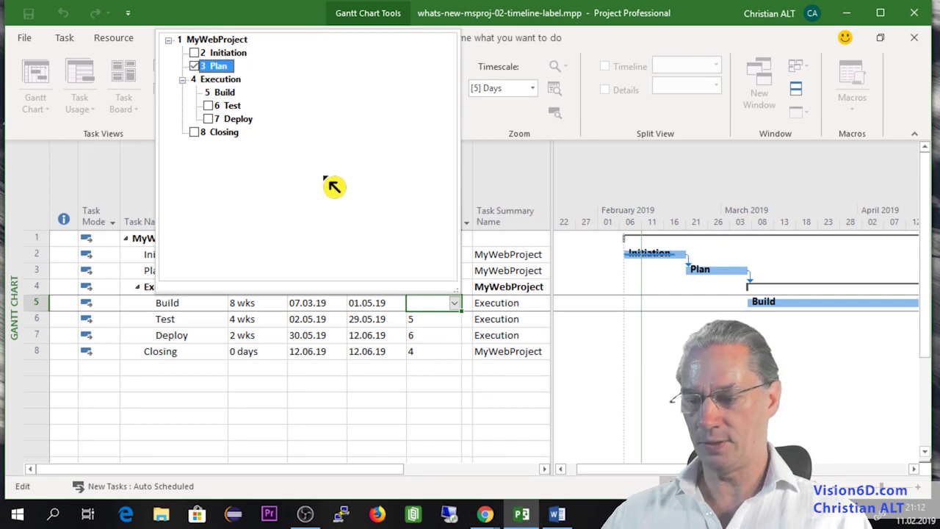
key("Return")
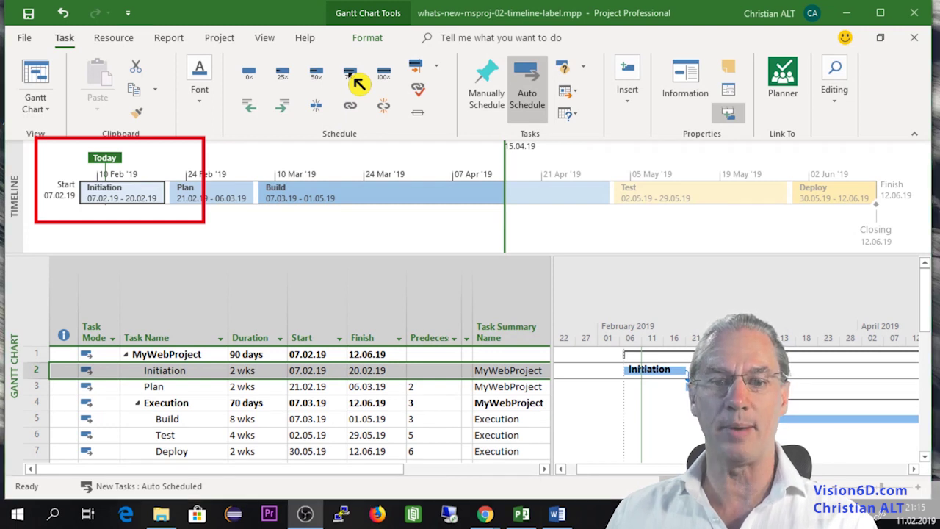
- Mark the Initiation task as 75% complete and check its progress on the timeline
left_click(351, 75)
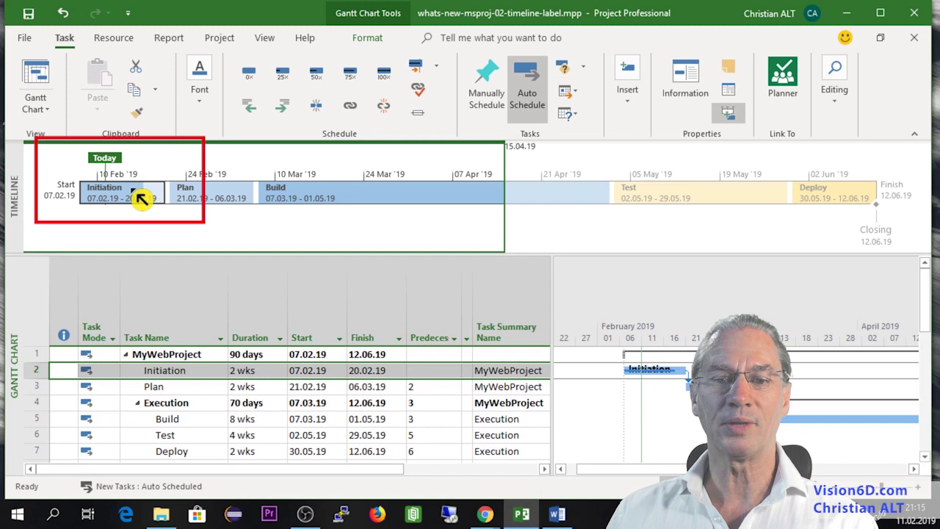
mouse_move(130, 205)
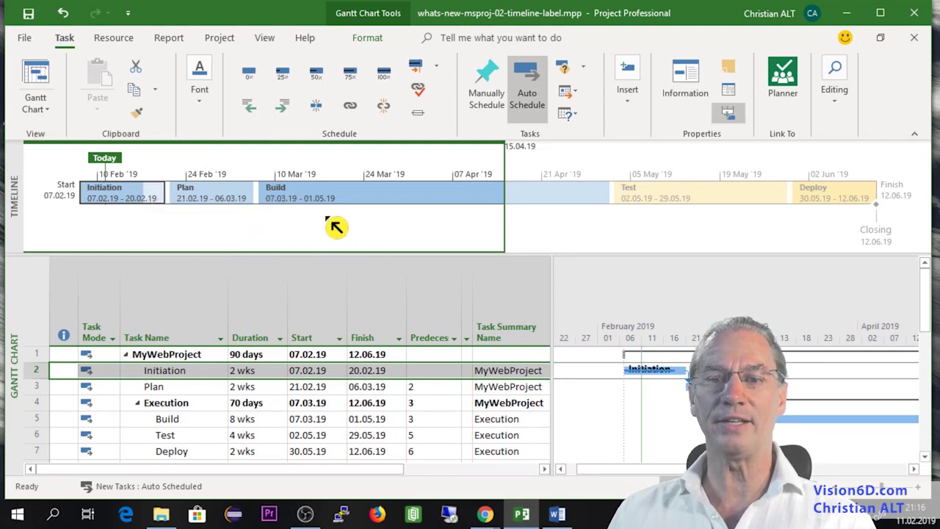
- Label the timeline bar "Project HR 1"
left_click(367, 41)
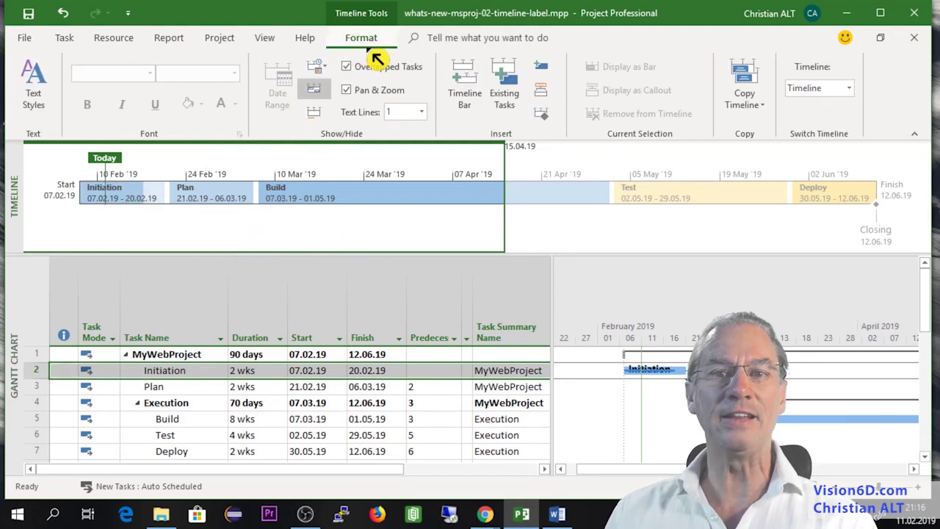
left_click(321, 115)
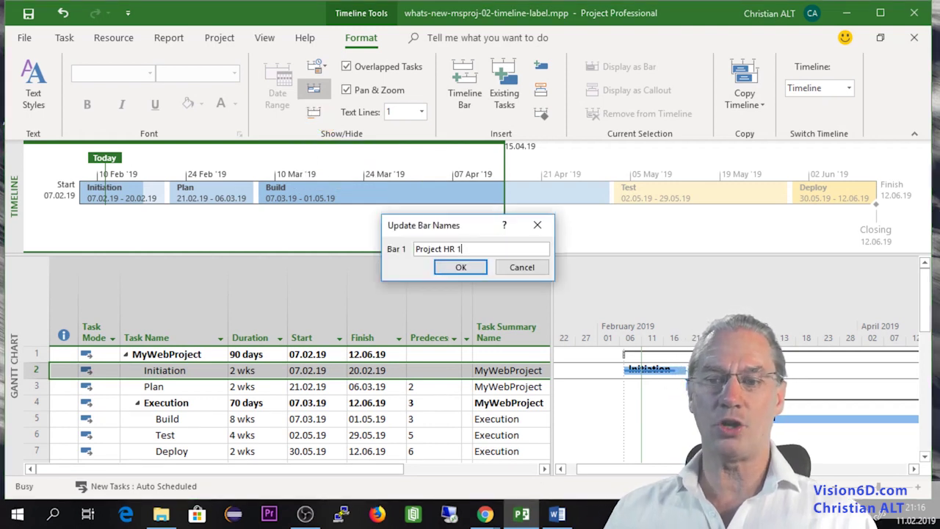
left_click(460, 269)
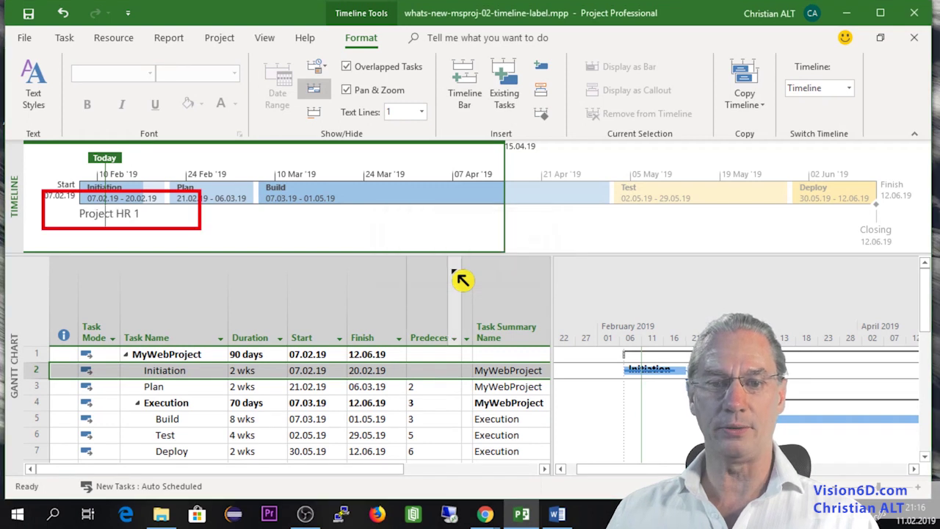
- Rename the timeline bar label to "Project HR phase 1"
double_click(134, 224)
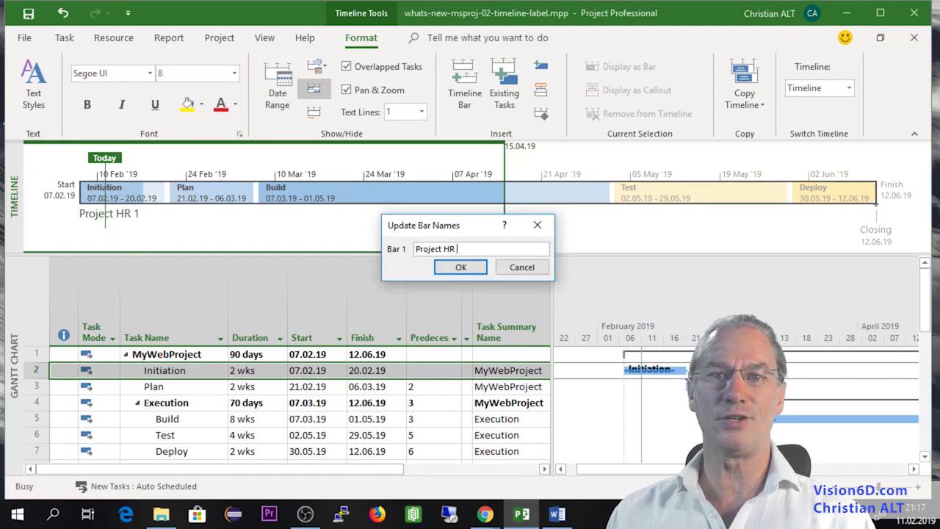
type("p")
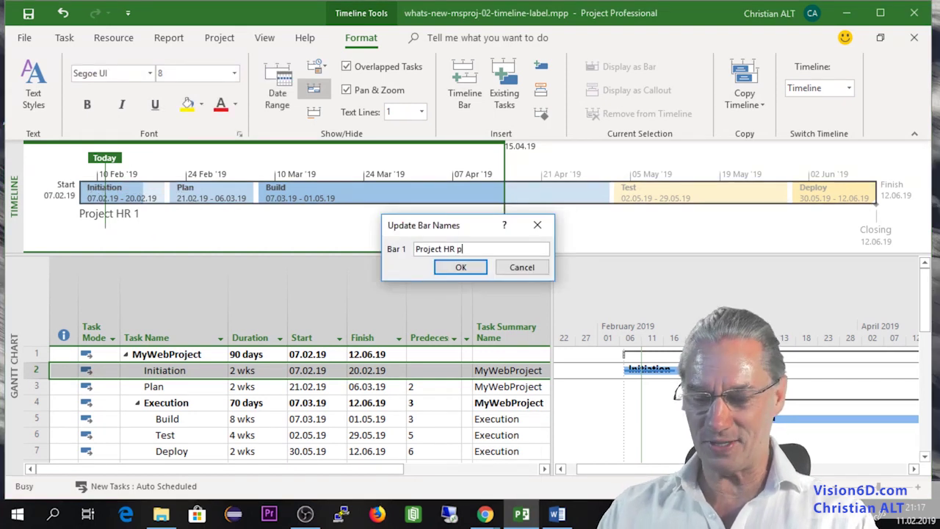
type("hase 1")
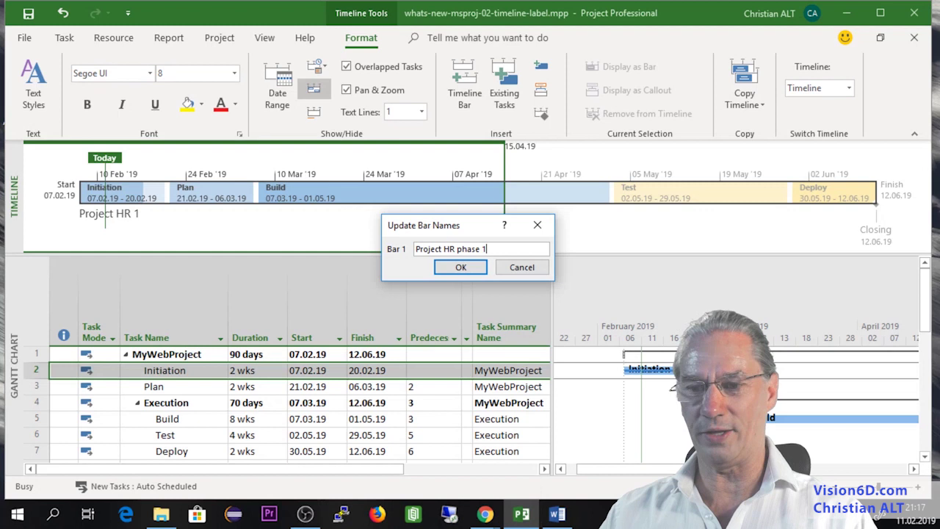
left_click(473, 269)
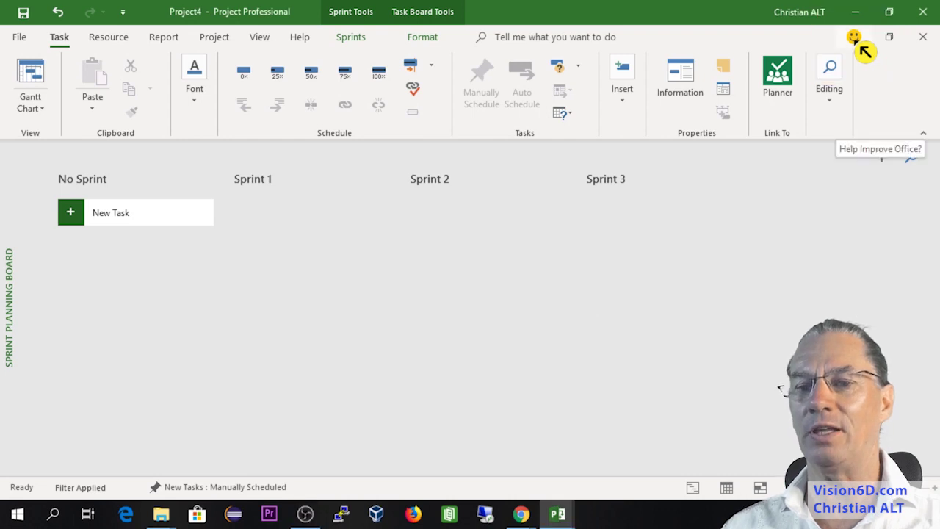
- View the feedback options for sending a smile, a frown or a suggestion, and return to the project
left_click(854, 39)
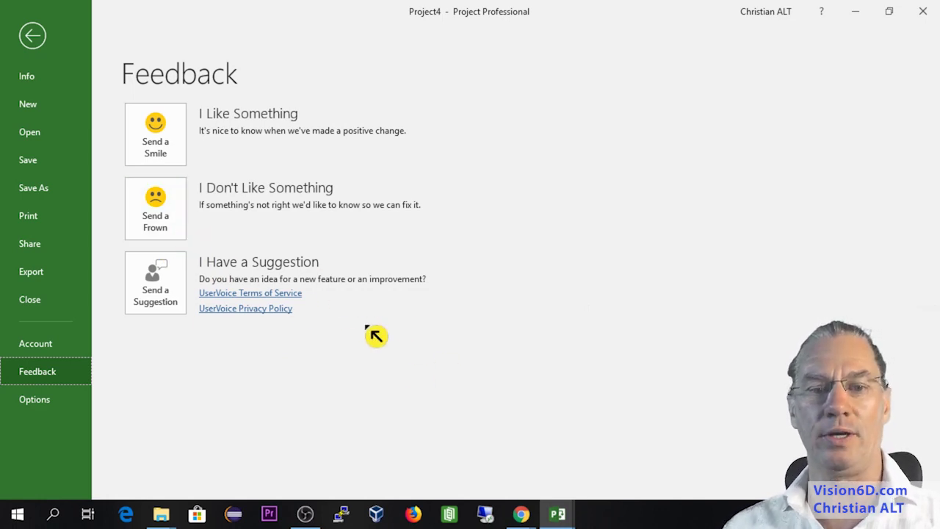
key("Escape")
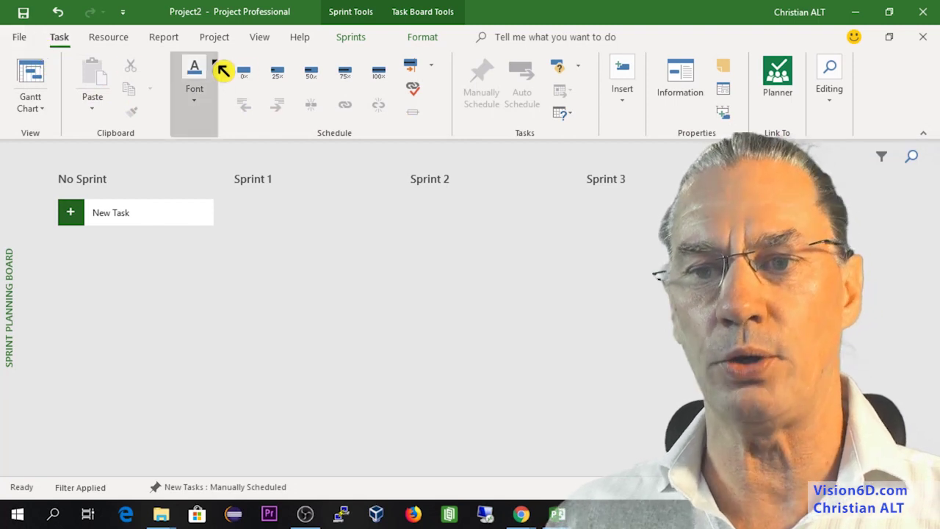
- Review the names, lengths and dates of the project's sprints in Manage Sprints, and close the dialog
left_click(352, 38)
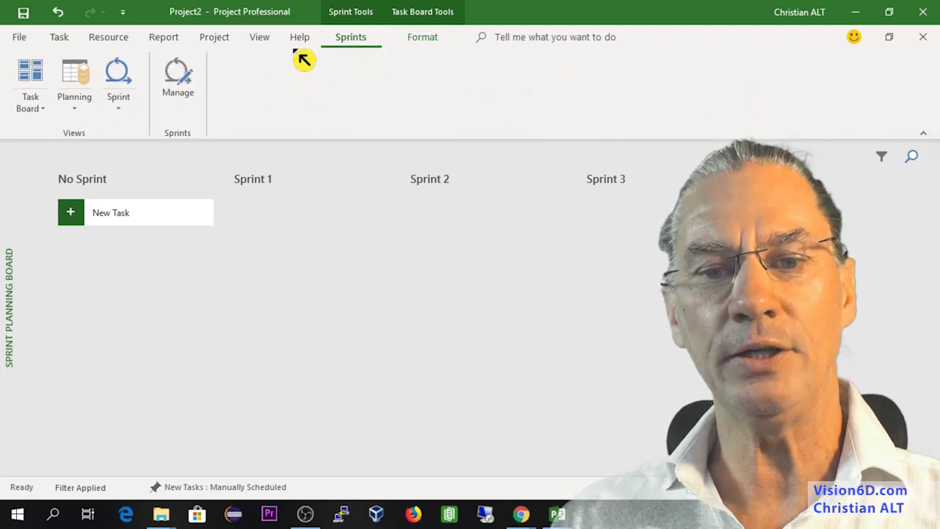
left_click(186, 104)
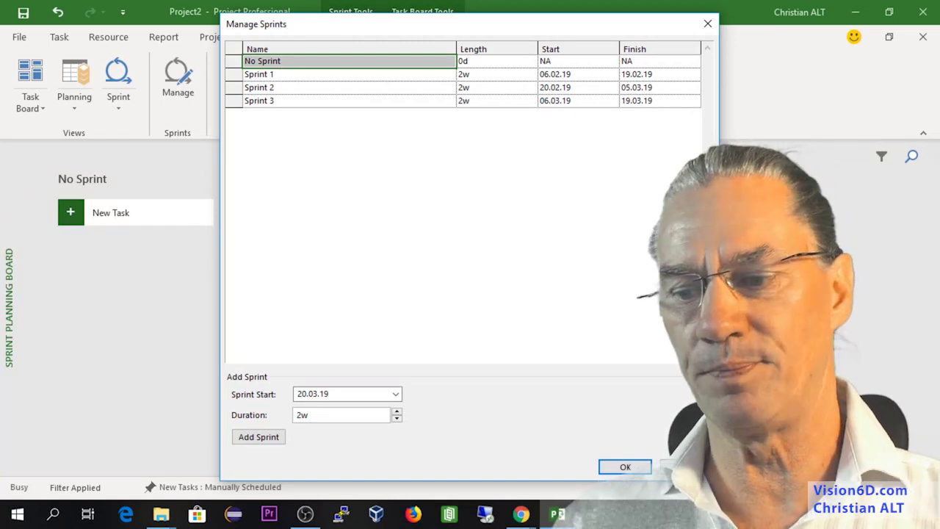
left_click(641, 472)
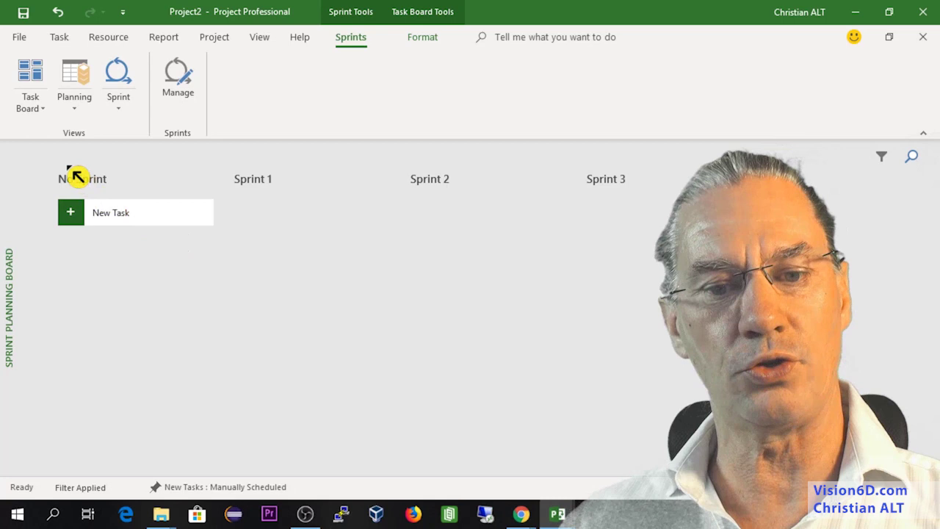
- Add a task named "Initiation" to the Not Started column of the Task Board
left_click(33, 70)
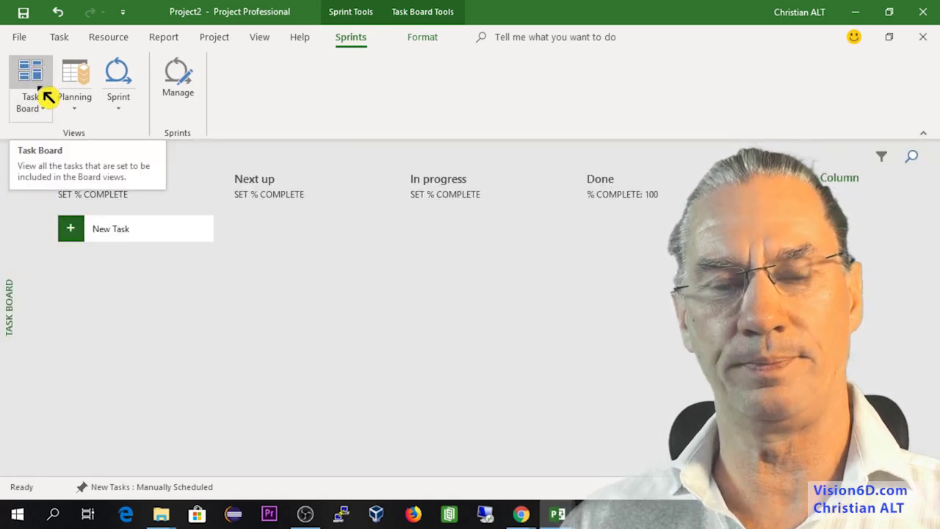
left_click(107, 237)
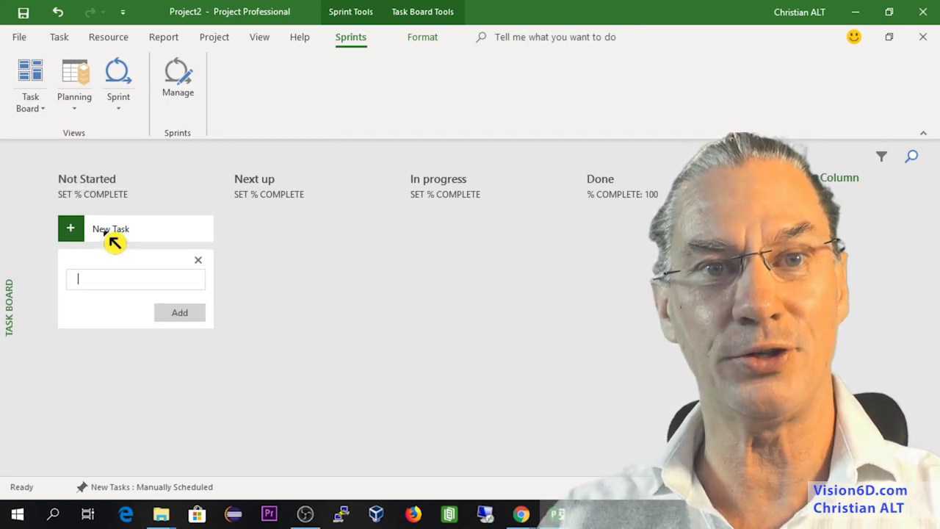
type("Ini")
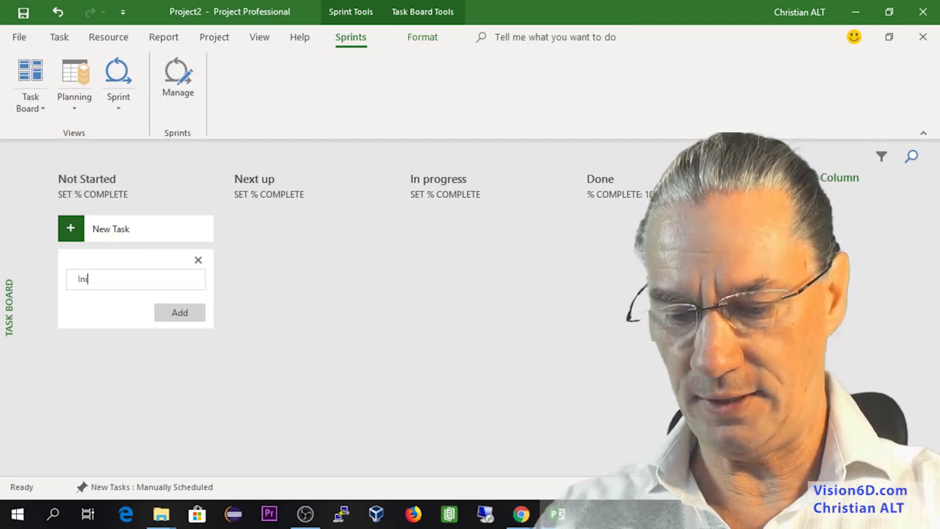
type("tiation")
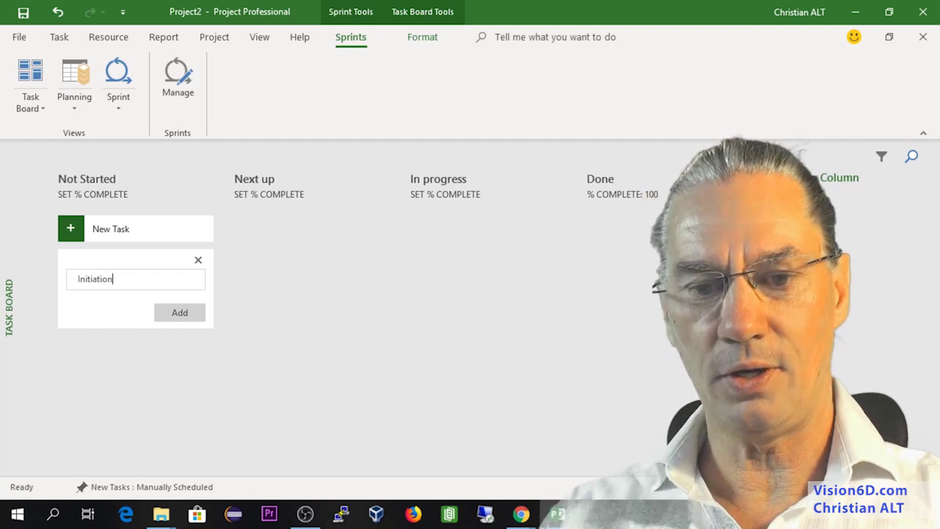
left_click(184, 317)
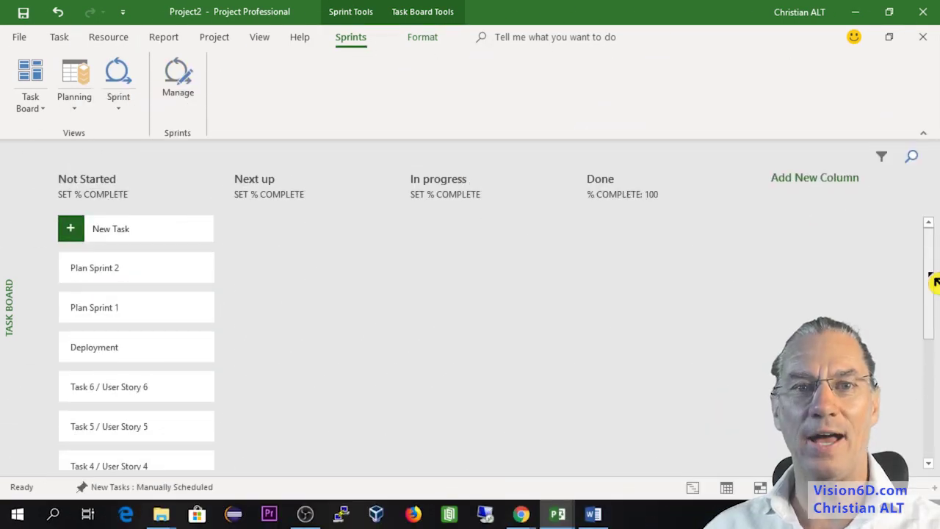
- Review the tasks in the Task Board Sheet view and return to the Task Board
mouse_move(933, 282)
left_mouse_down()
mouse_move(930, 426)
mouse_move(932, 288)
left_mouse_up()
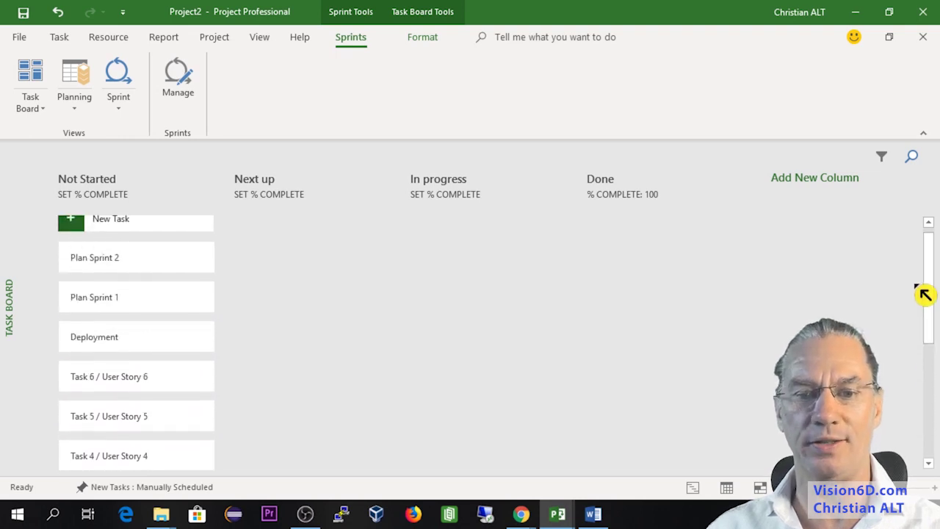
left_click(39, 113)
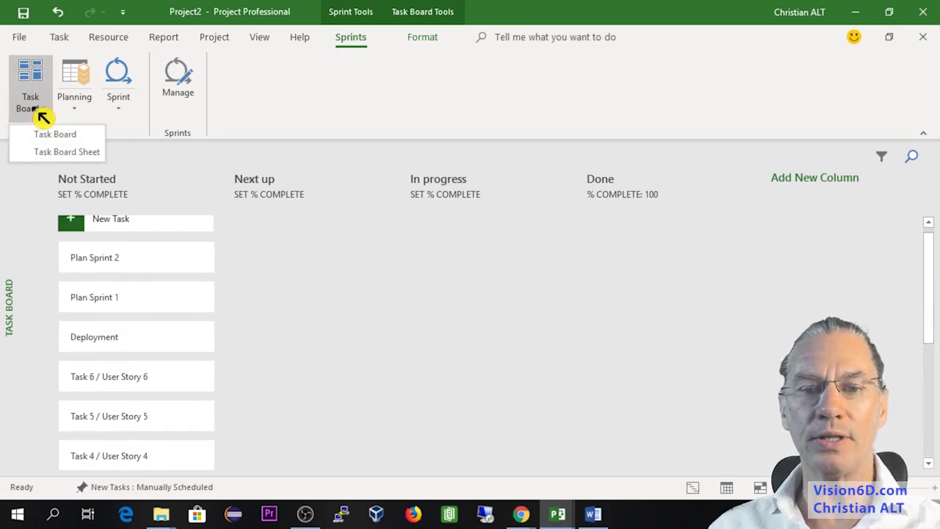
left_click(43, 156)
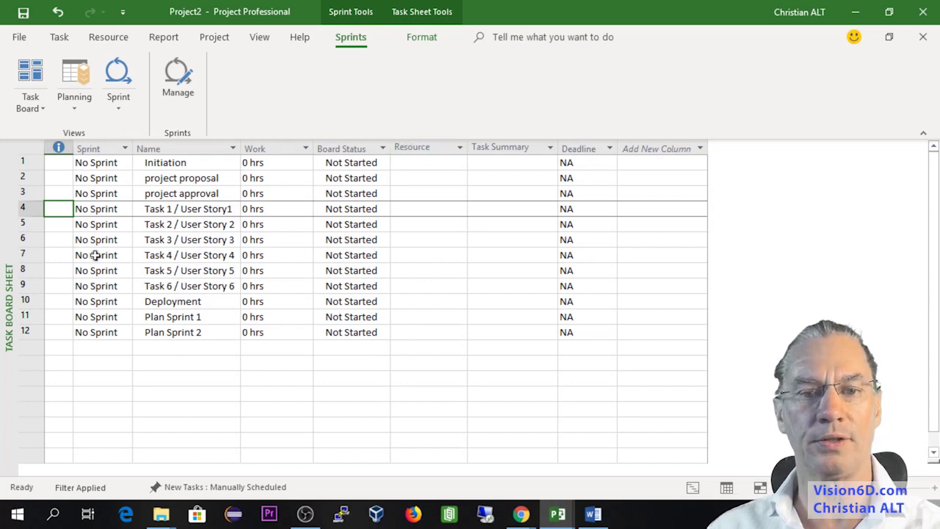
left_click(38, 77)
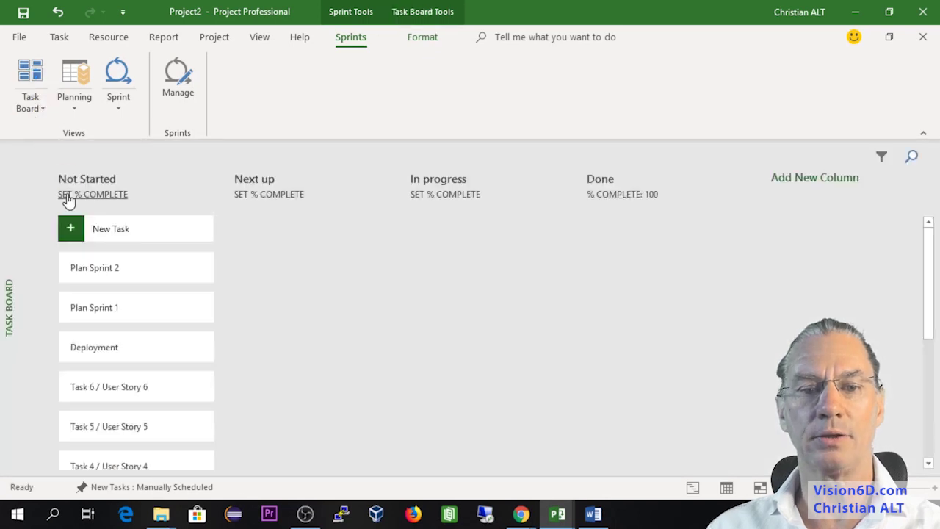
- Assign the Initiation, project proposal and project approval tasks to Sprint 1 on the Sprint Planning Board
left_click(78, 82)
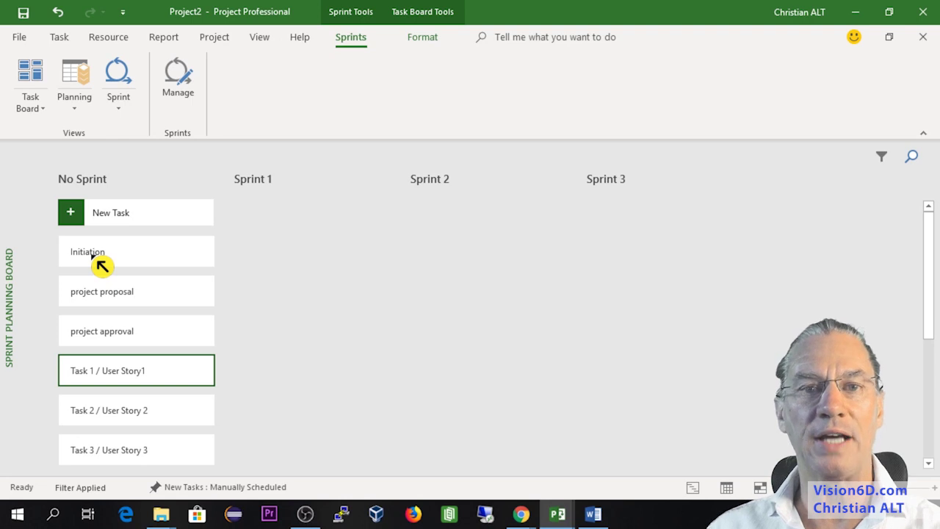
left_click_drag(91, 255, 275, 222)
left_click_drag(101, 253, 277, 265)
left_click_drag(98, 261, 268, 307)
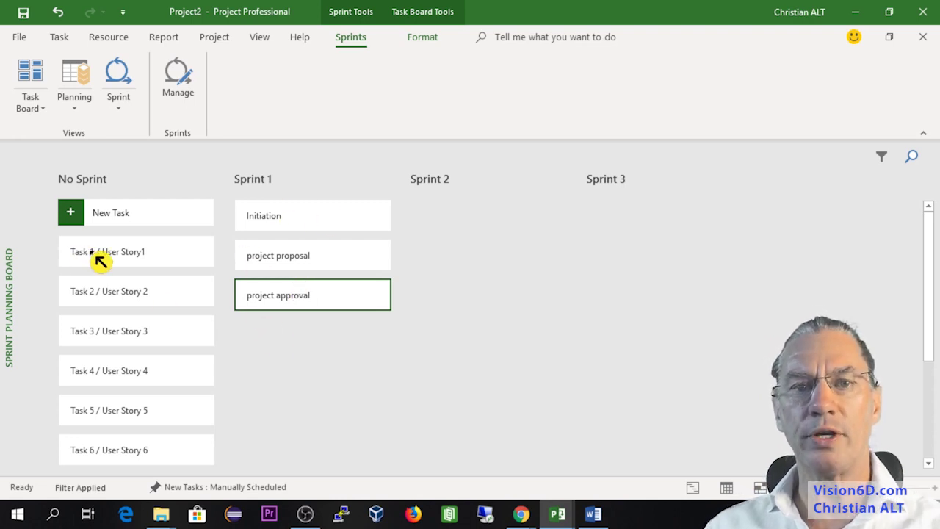
- Assign Task 1 / User Story1, Task 2 / User Story 2, Task 3 / User Story 3 and Plan Sprint 1 to Sprint 2
left_click_drag(95, 255, 502, 250)
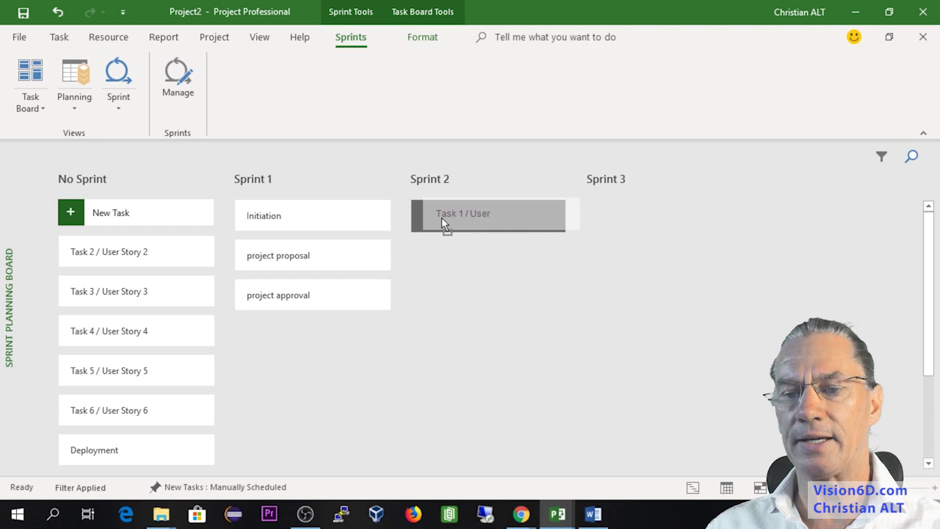
mouse_move(442, 218)
left_mouse_down()
mouse_move(427, 222)
mouse_move(446, 216)
left_mouse_up()
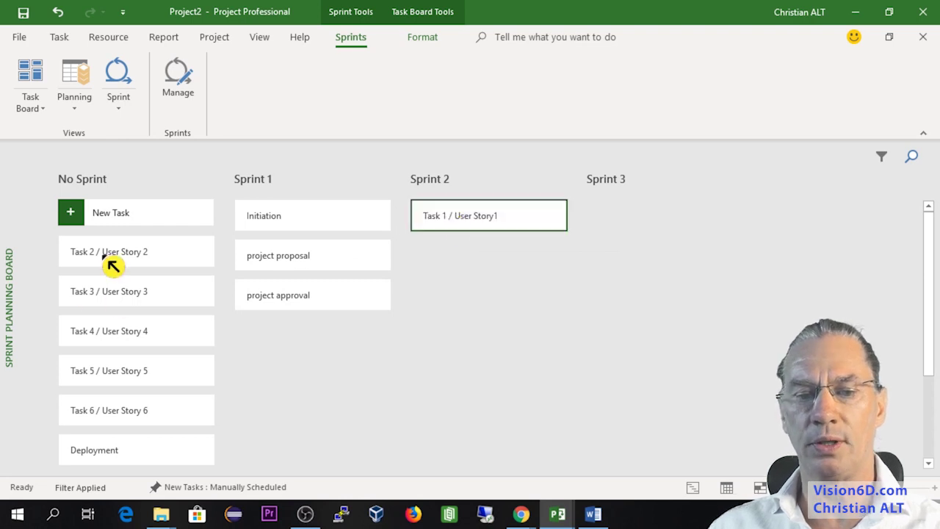
left_click_drag(105, 257, 435, 267)
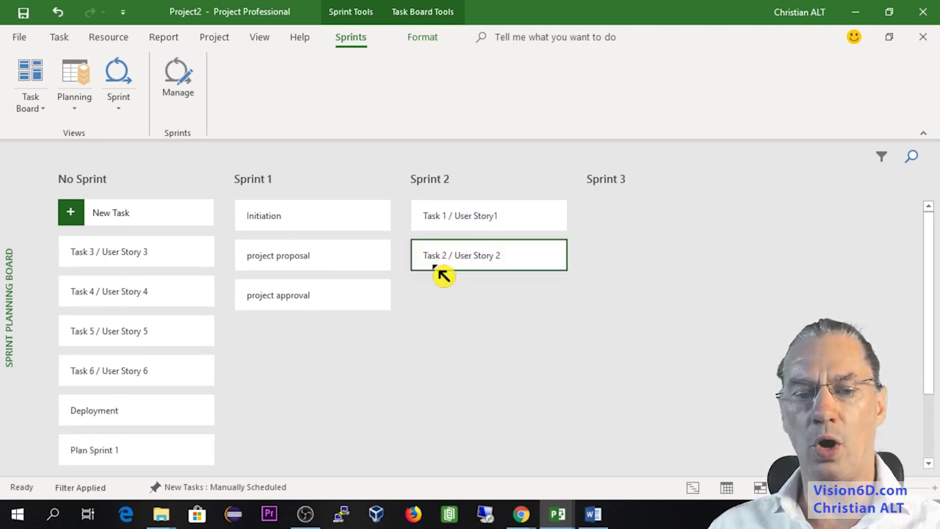
left_click_drag(154, 262, 504, 301)
left_click_drag(110, 410, 439, 457)
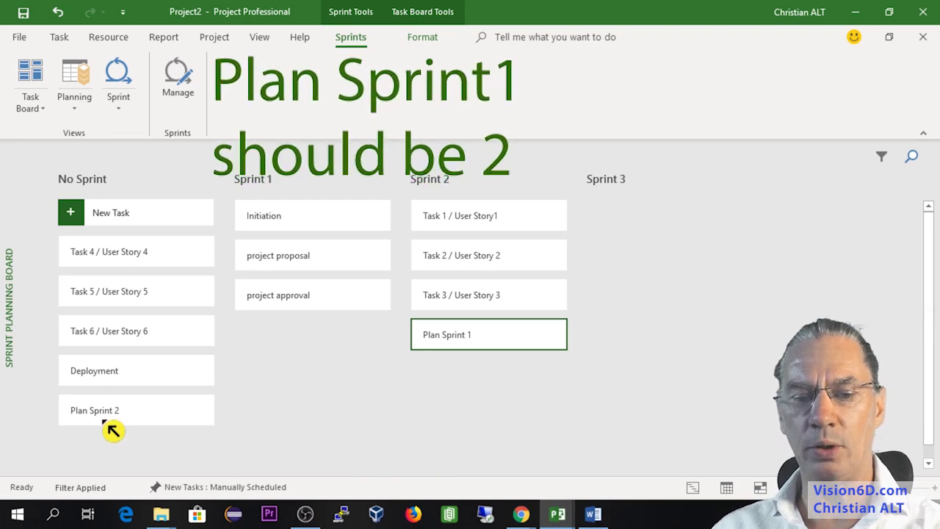
- Assign Plan Sprint 2, the tasks for User Stories 4, 5 and 6, and Deployment to Sprint 3
left_click_drag(114, 411, 638, 218)
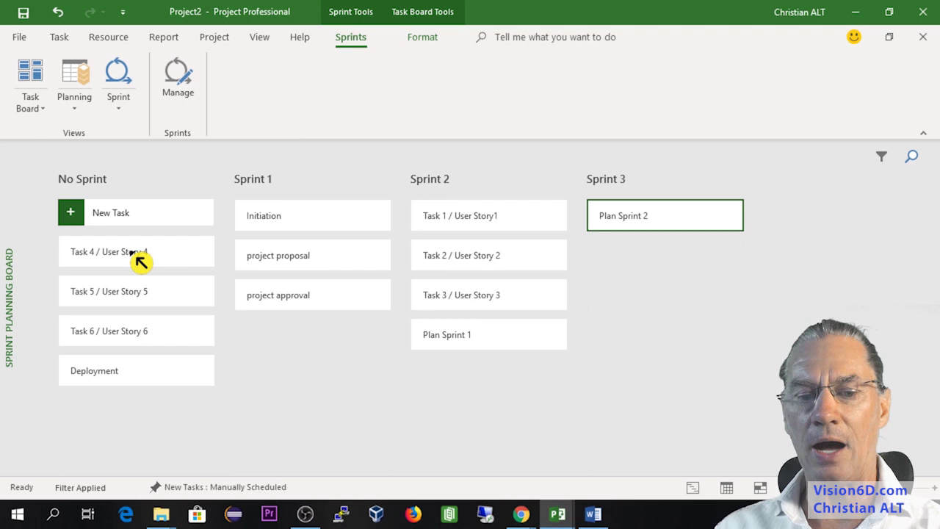
left_click_drag(138, 259, 666, 272)
left_click_drag(101, 255, 690, 295)
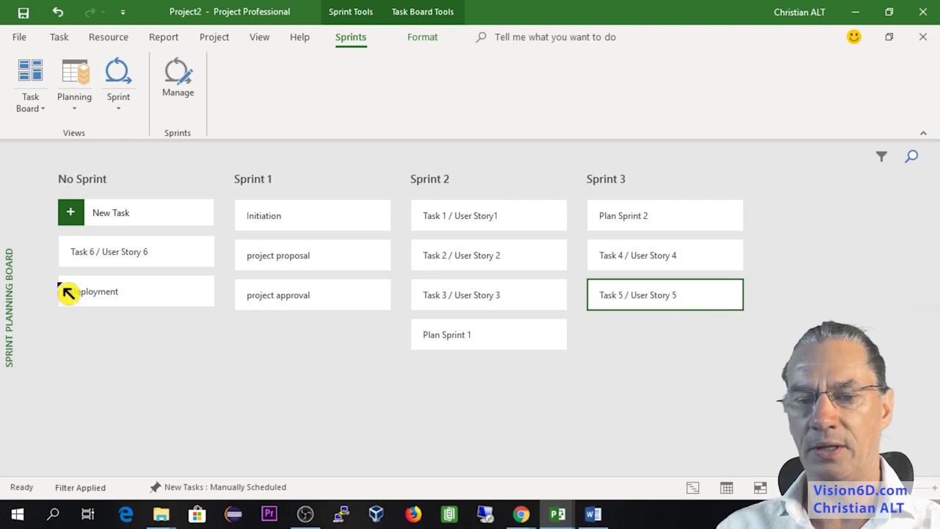
left_click_drag(100, 258, 628, 332)
left_click_drag(94, 257, 617, 376)
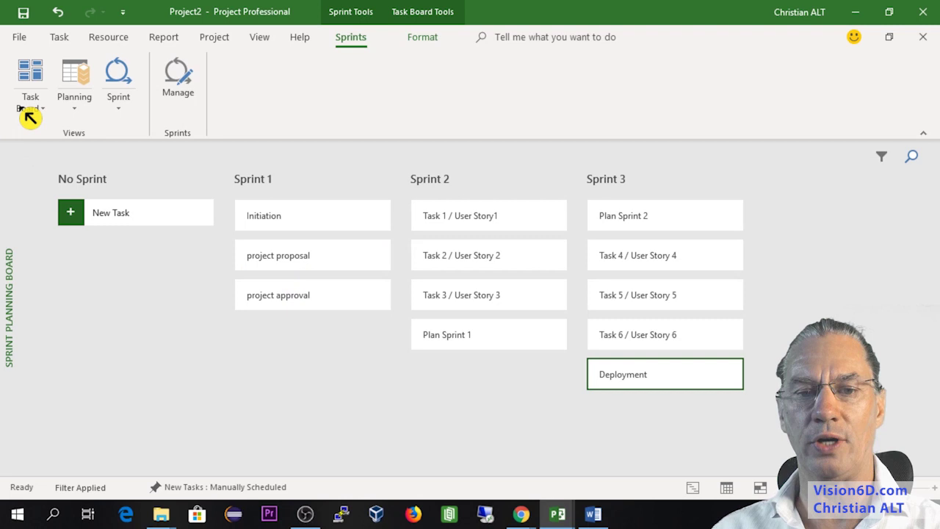
- Review the sprint assignments in the Sprint Planning Sheet and return to the Sprint Planning Board
left_click(77, 107)
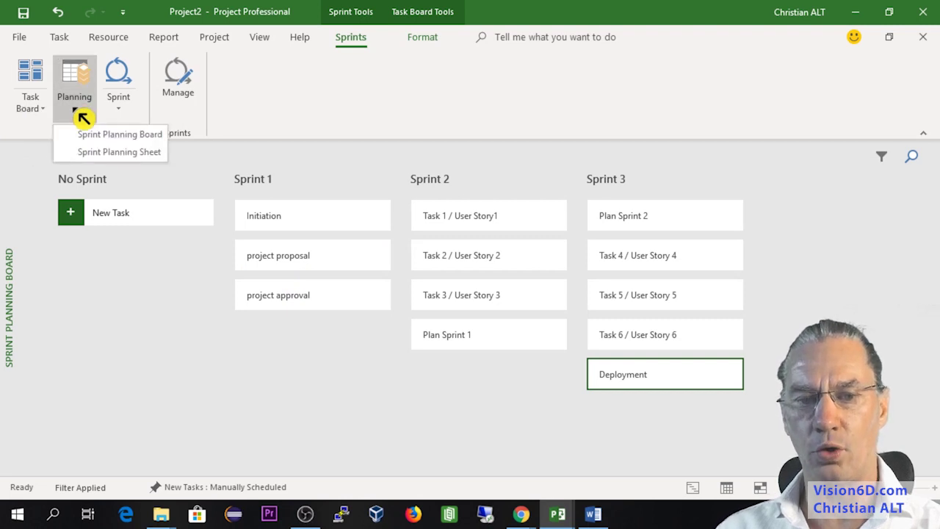
left_click(103, 154)
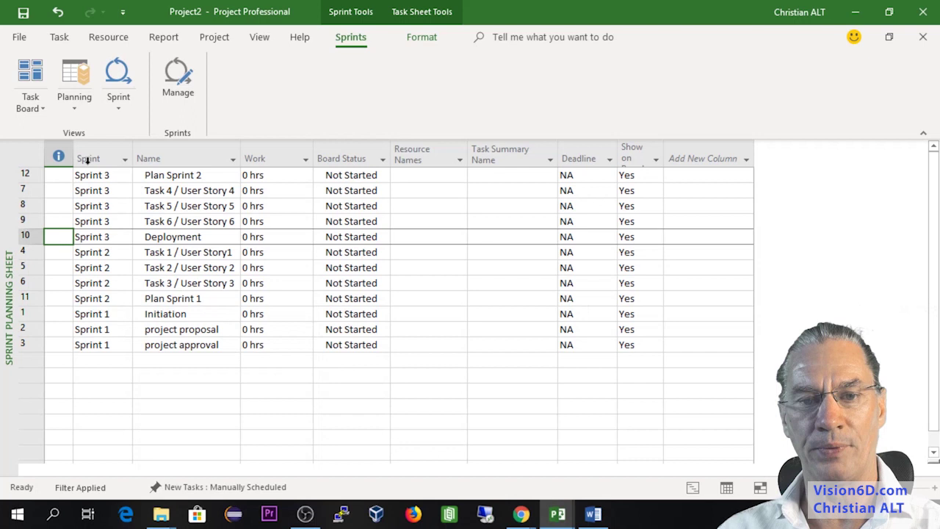
left_click(64, 77)
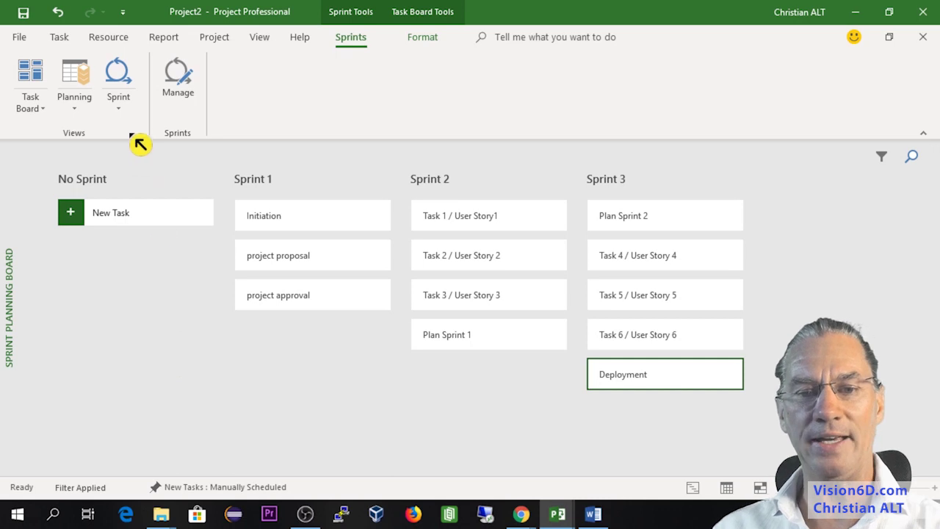
- On the Current Sprint Board, move Initiation and project proposal through Next up and In progress to Done, and project approval to Next up
left_click(123, 85)
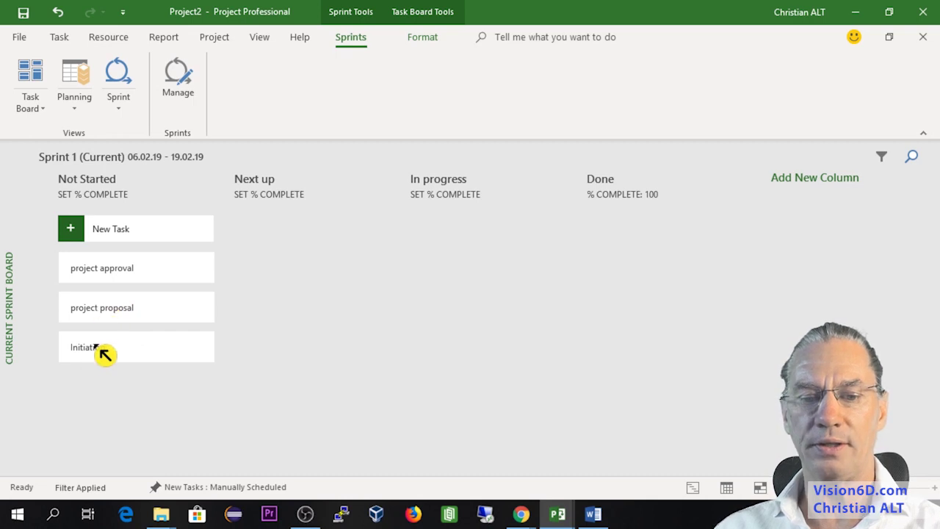
left_click_drag(96, 347, 274, 241)
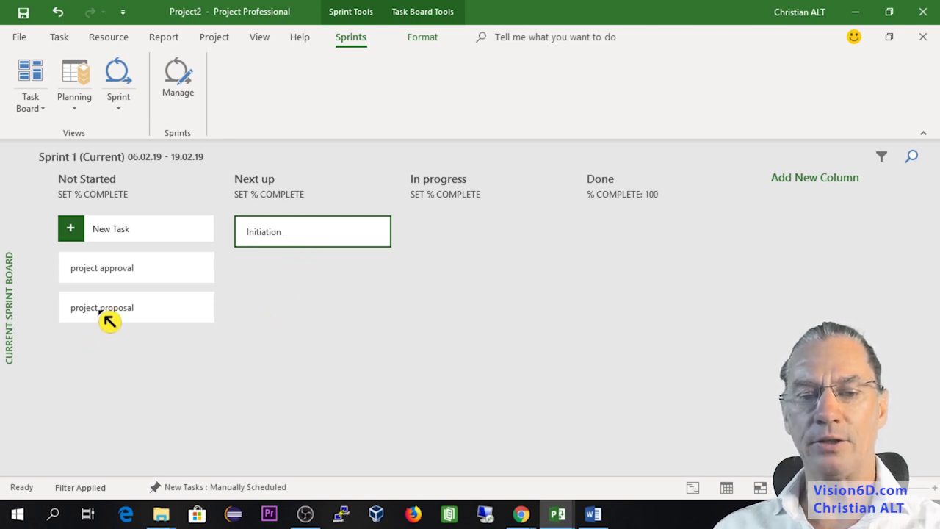
left_click_drag(101, 313, 279, 280)
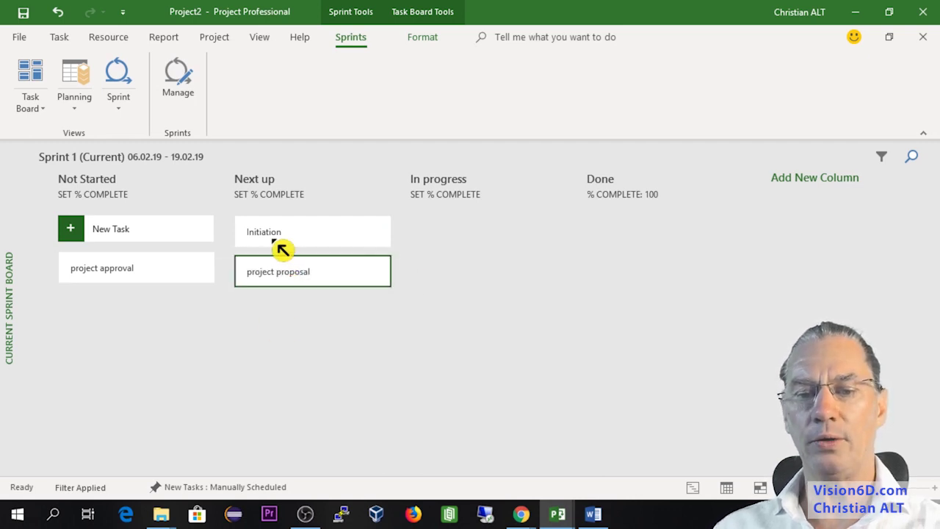
left_click_drag(279, 233, 442, 235)
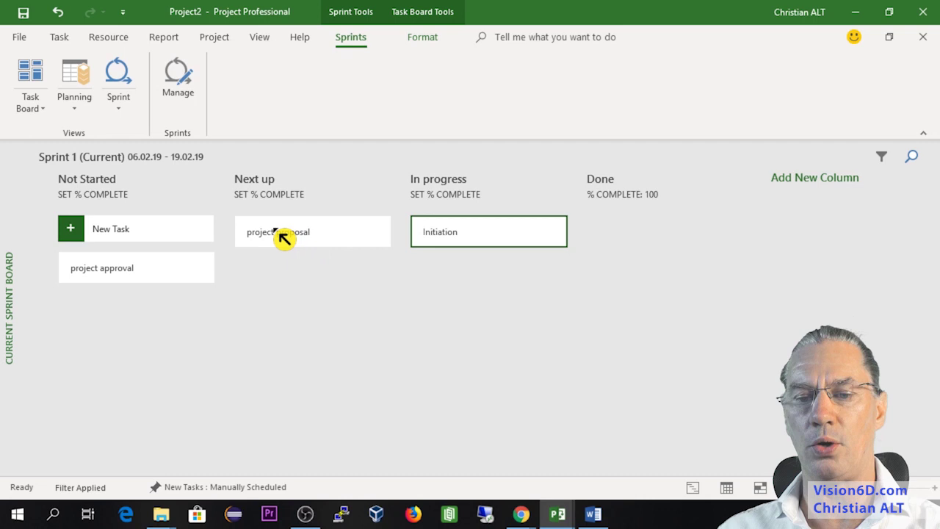
left_click_drag(276, 233, 462, 273)
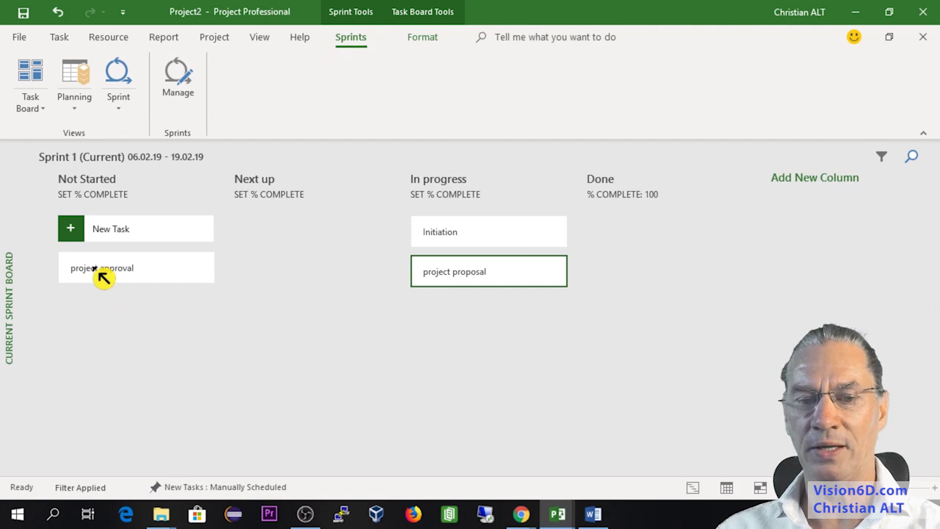
left_click_drag(99, 269, 267, 243)
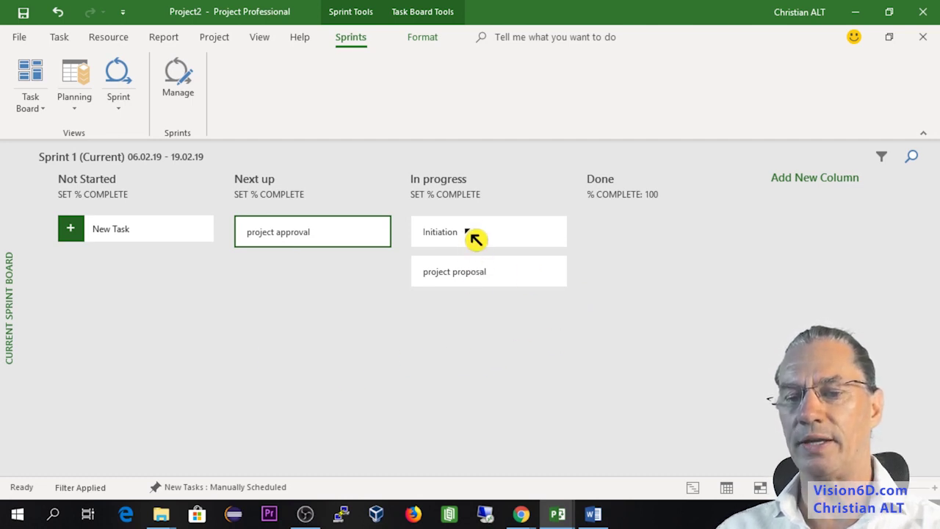
left_click_drag(470, 233, 615, 271)
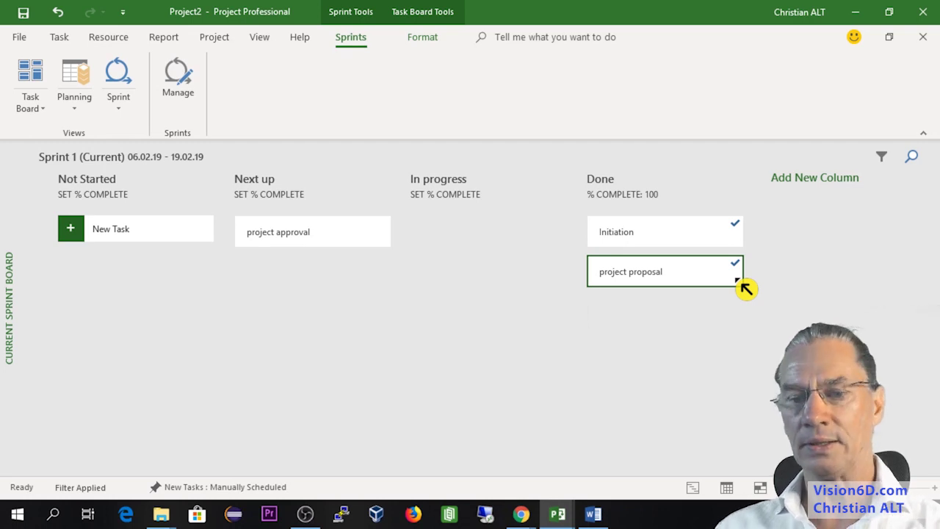
- Examine the completion marks and bars of the Initiation and project proposal tasks in the Gantt Chart
left_click(62, 40)
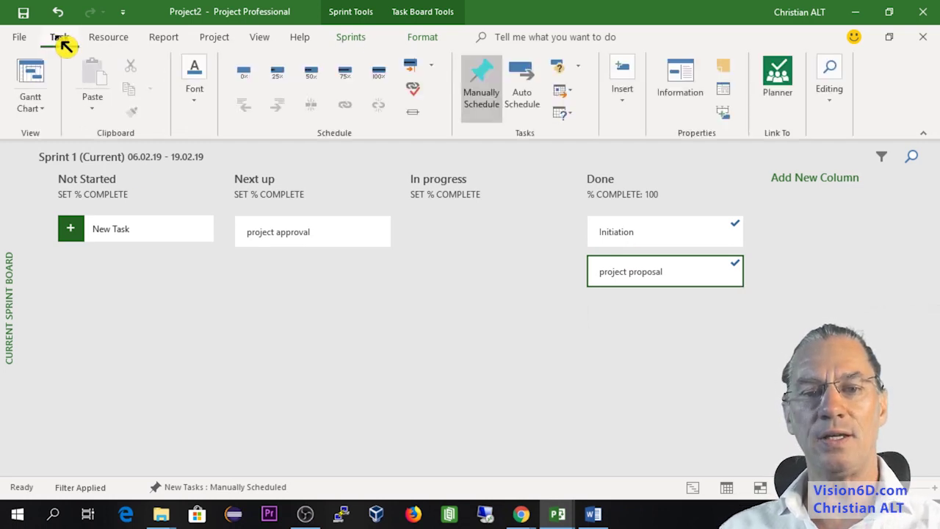
left_click(33, 83)
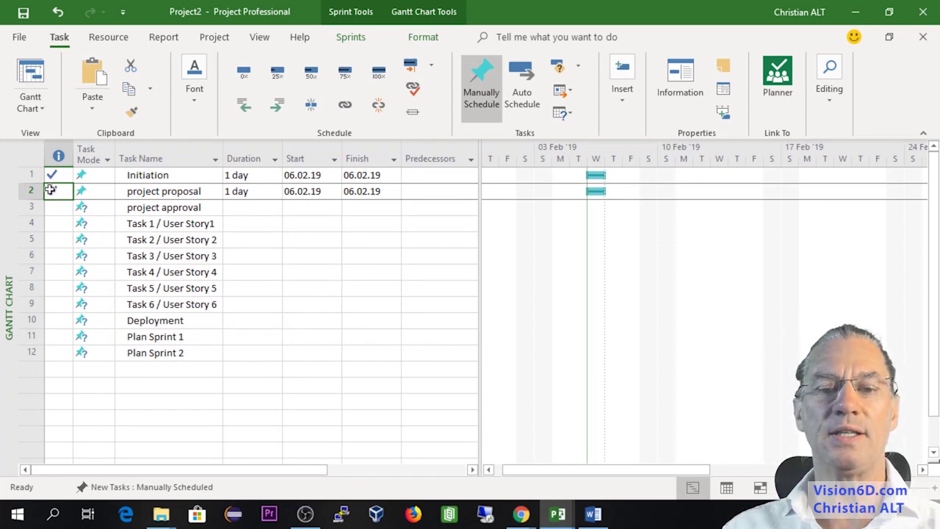
mouse_move(50, 190)
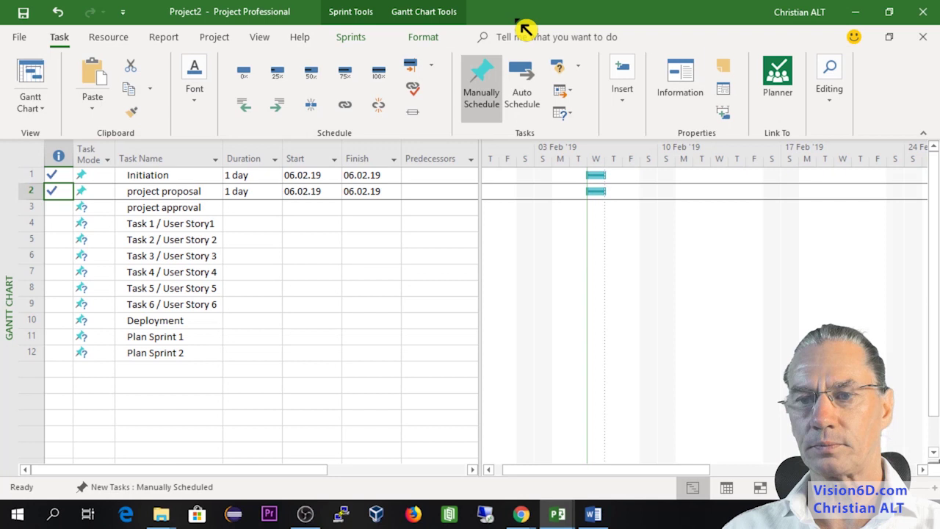
- Return to the Current Sprint Board and move the project approval task to Done
left_click(351, 38)
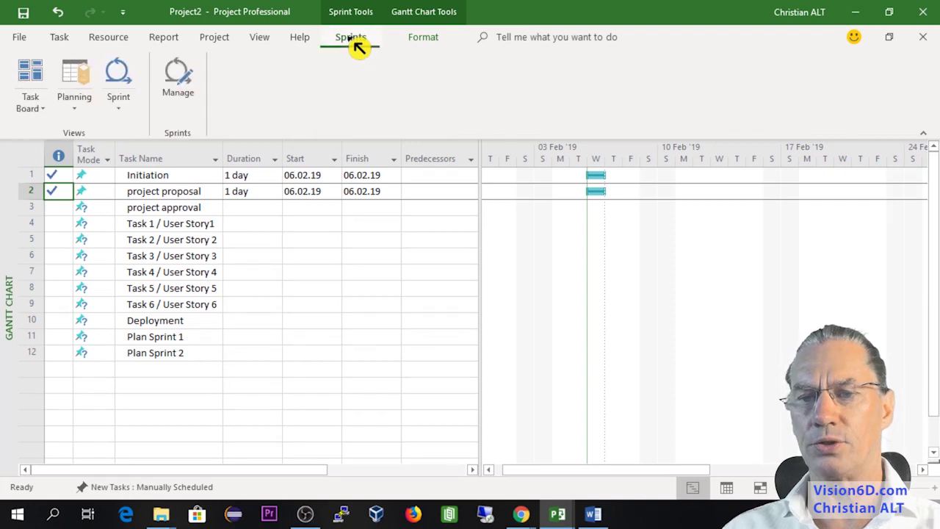
left_click(121, 83)
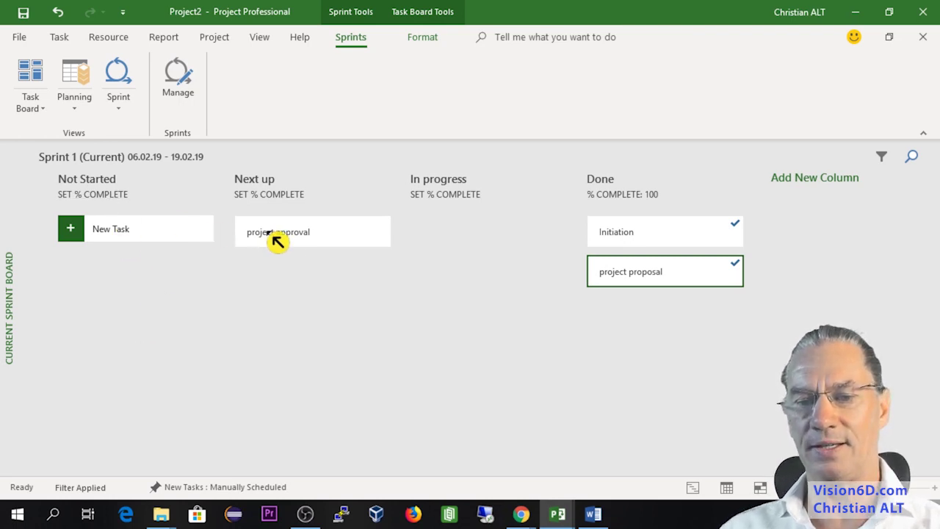
left_click_drag(273, 240, 638, 317)
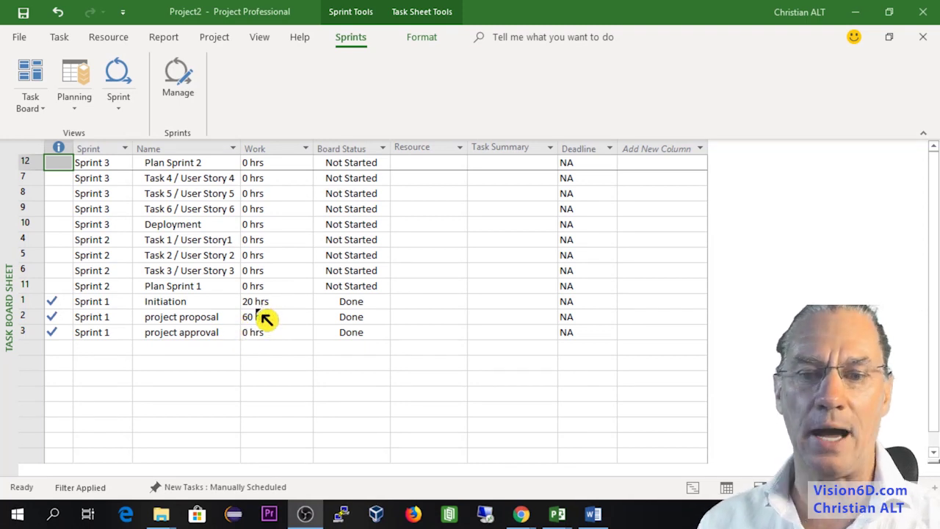
- In the Task Board Sheet, set the work of Tasks 1, 2 and 3 to 16 hours each and enter the work for Plan Sprint 1
left_click(250, 241)
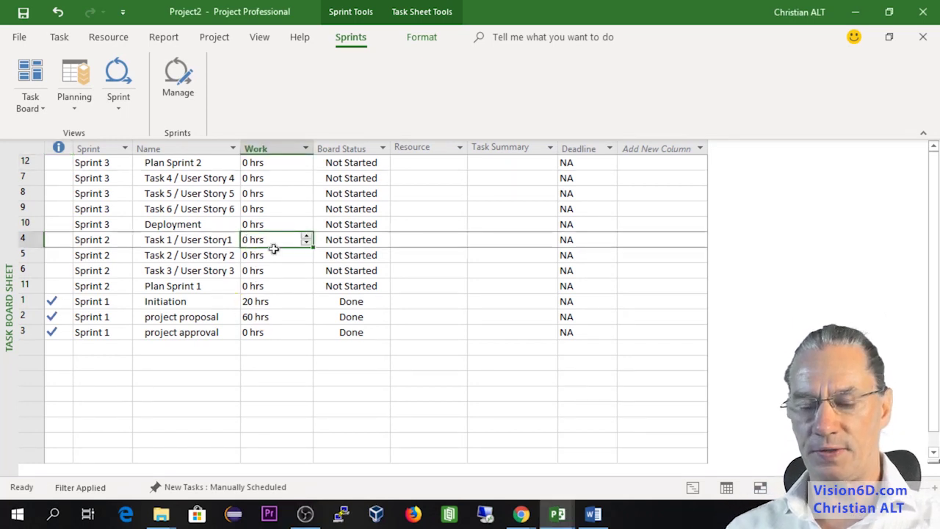
type("8")
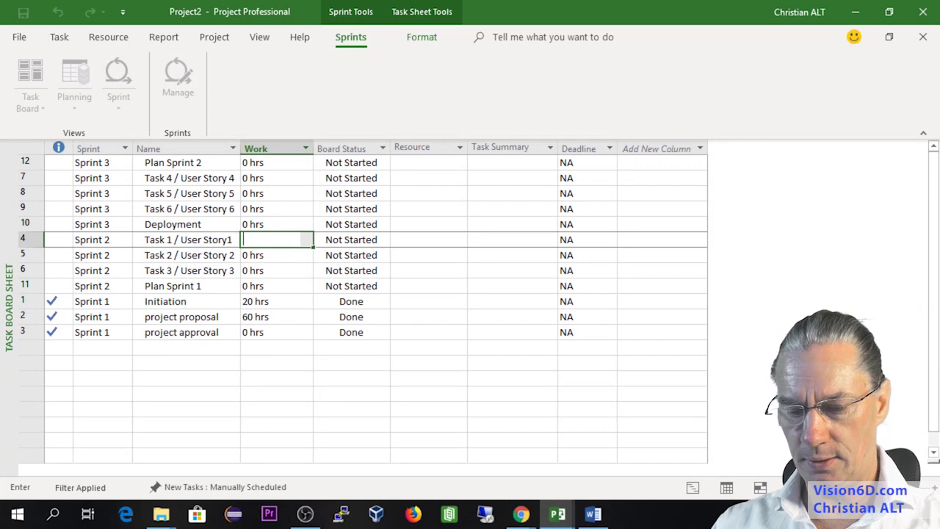
key("Return")
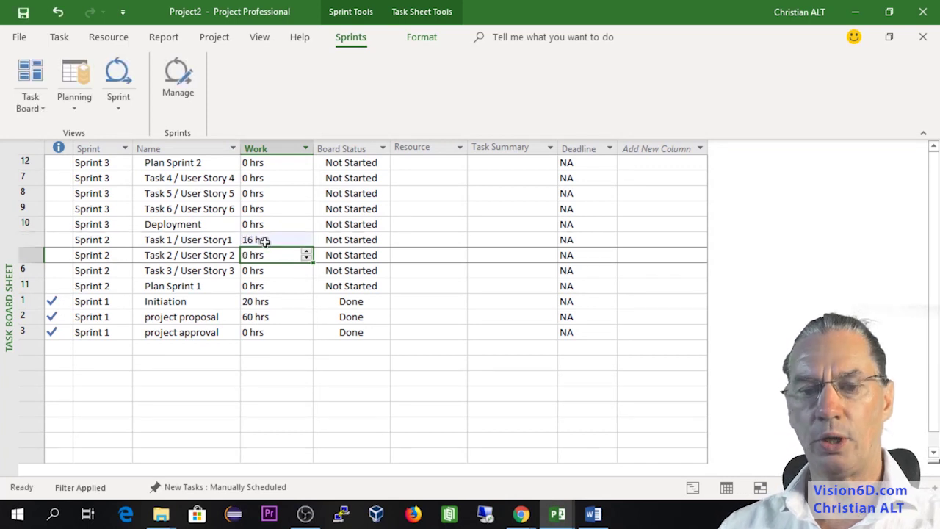
type("16")
key("Return")
type("16")
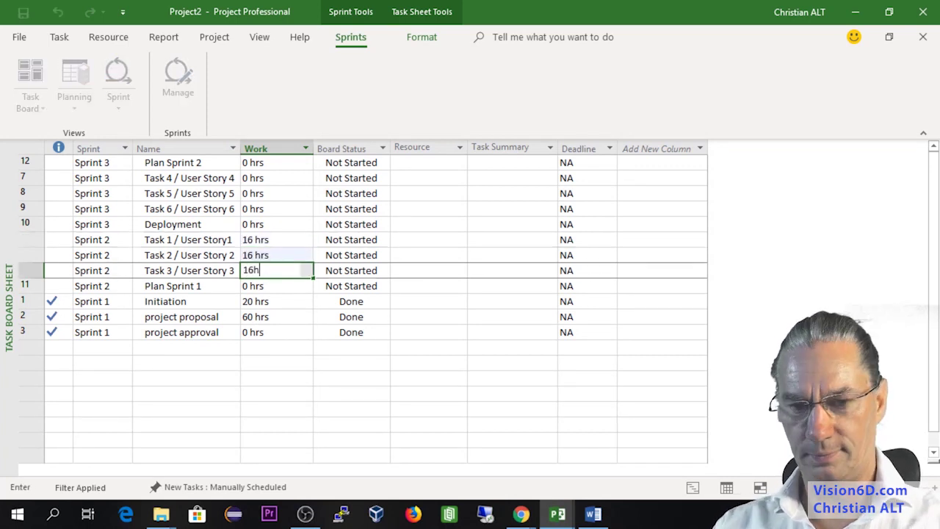
key("Return")
type("2")
key("Return")
left_click(259, 241)
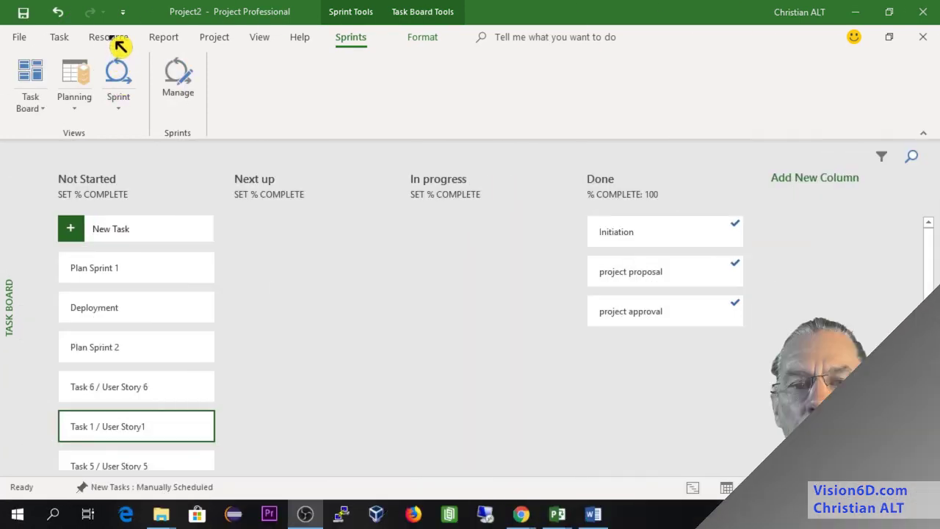
- Add a work resource to the project
left_click(115, 38)
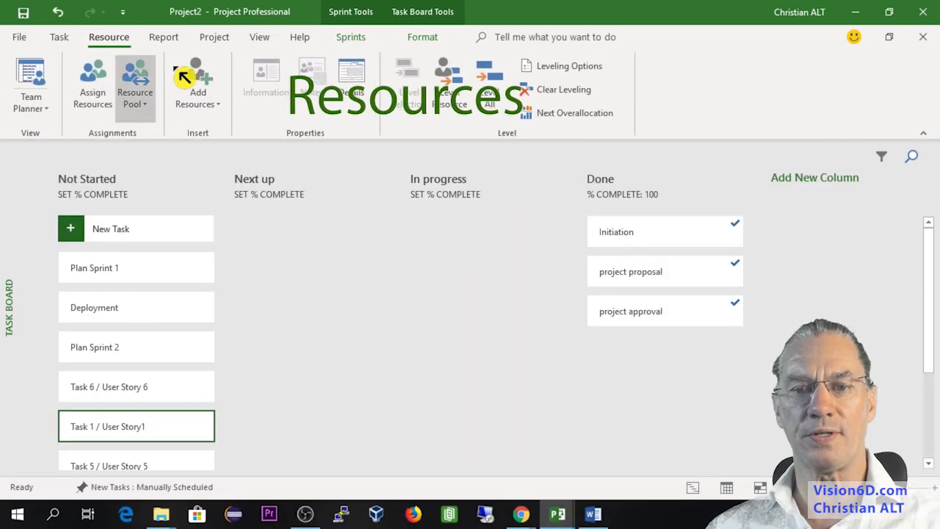
left_click(217, 108)
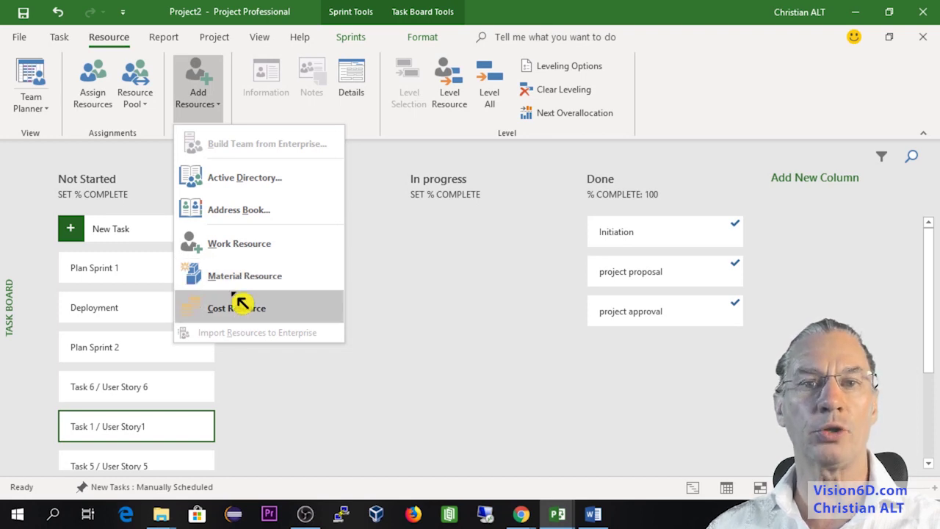
left_click(240, 243)
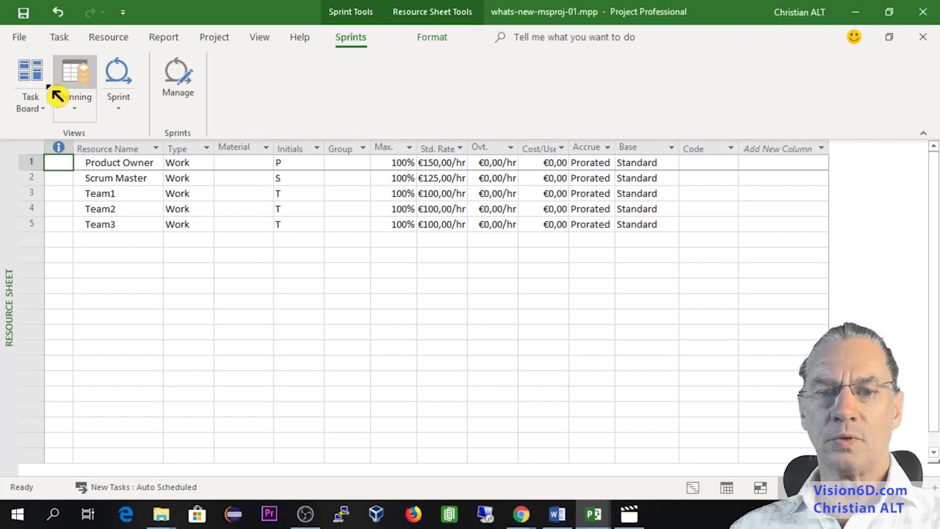
- Open the Task Board, review the sprint lengths and dates in Manage Sprints, and accept the dialog
left_click(33, 88)
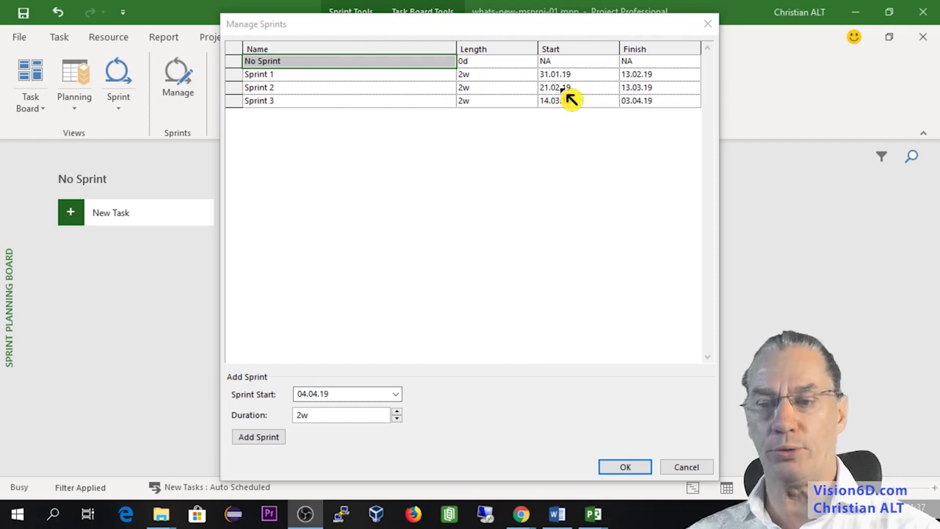
left_click(647, 470)
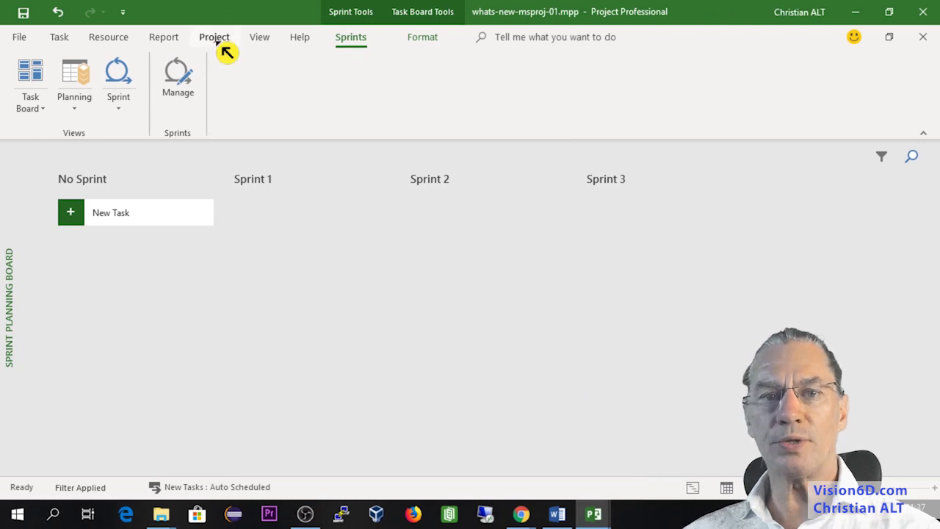
- Set the project's current date to 27.02.19 in the Project Information
left_click(215, 39)
left_click(221, 78)
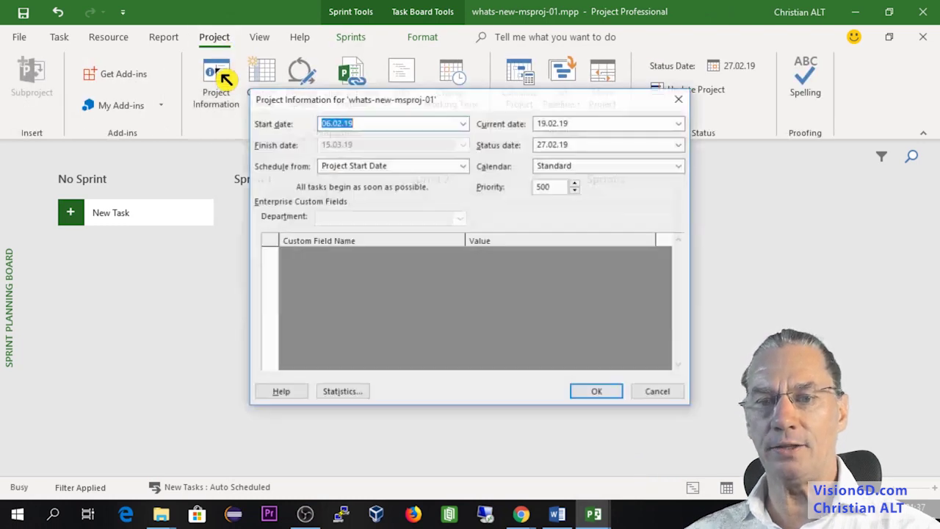
double_click(576, 123)
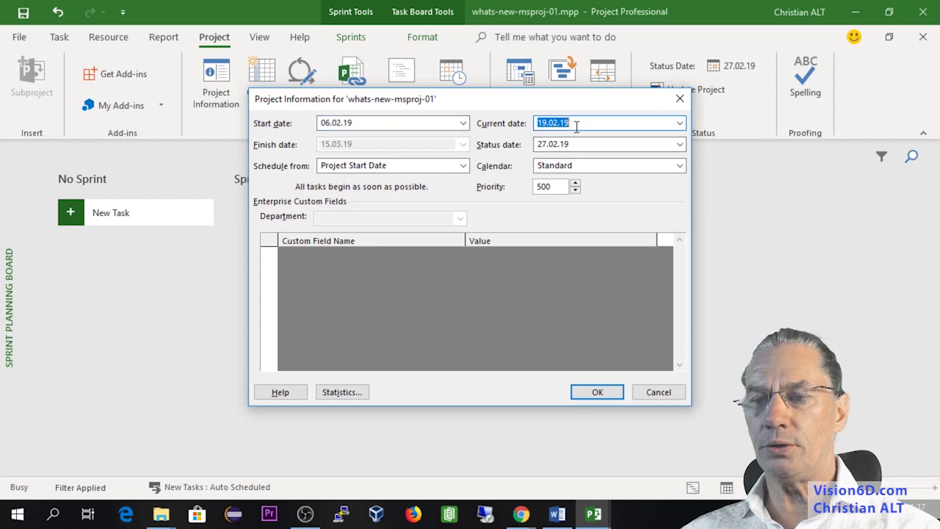
left_click(681, 125)
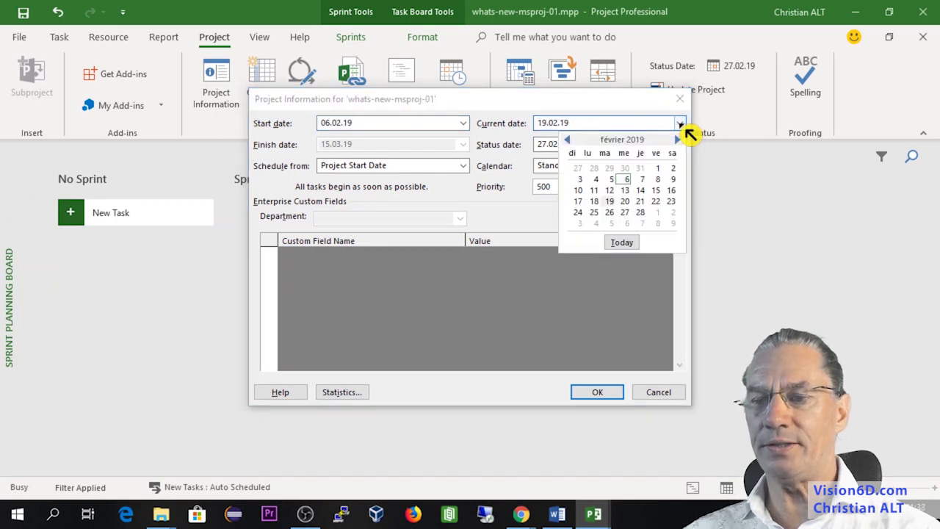
left_click(626, 214)
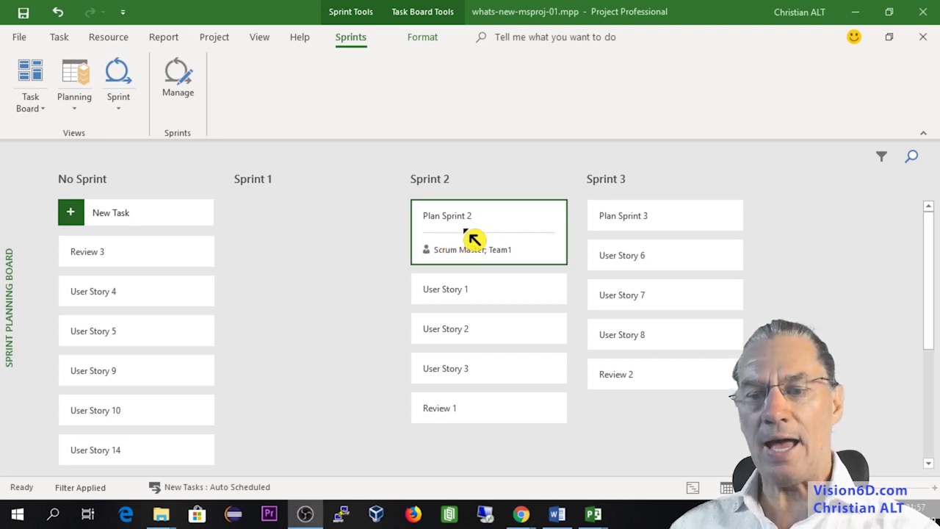
- Assign the resources Team2 and Team3 to the Plan Sprint 2 task and close the resource assignment dialog
right_click(474, 239)
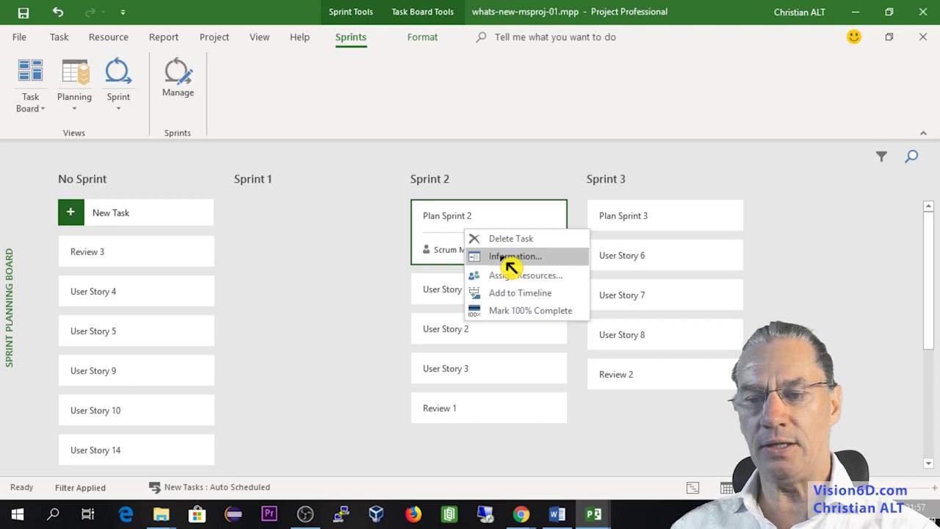
left_click(514, 280)
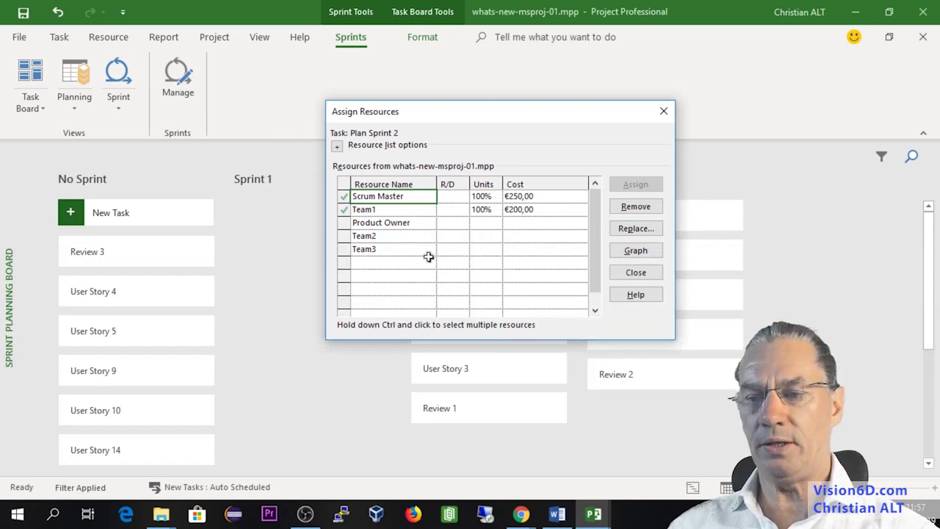
left_click(342, 237)
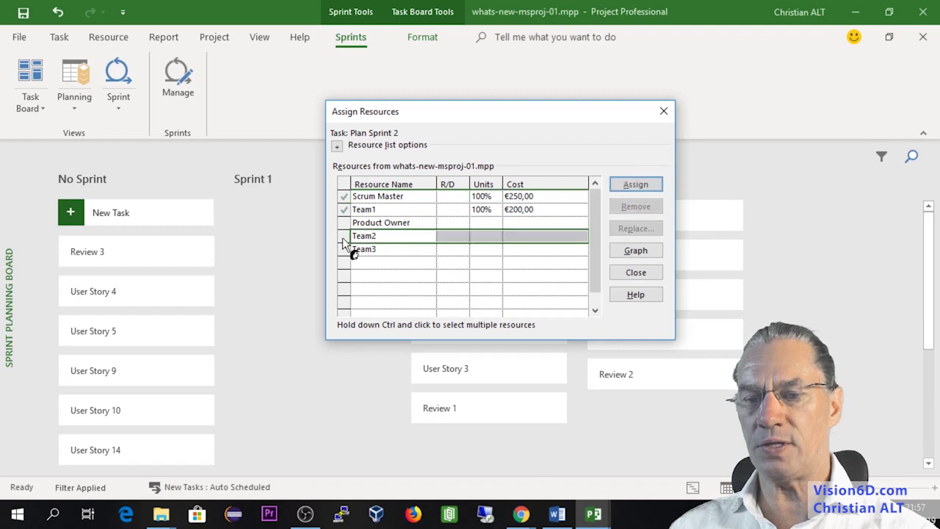
left_click(624, 187)
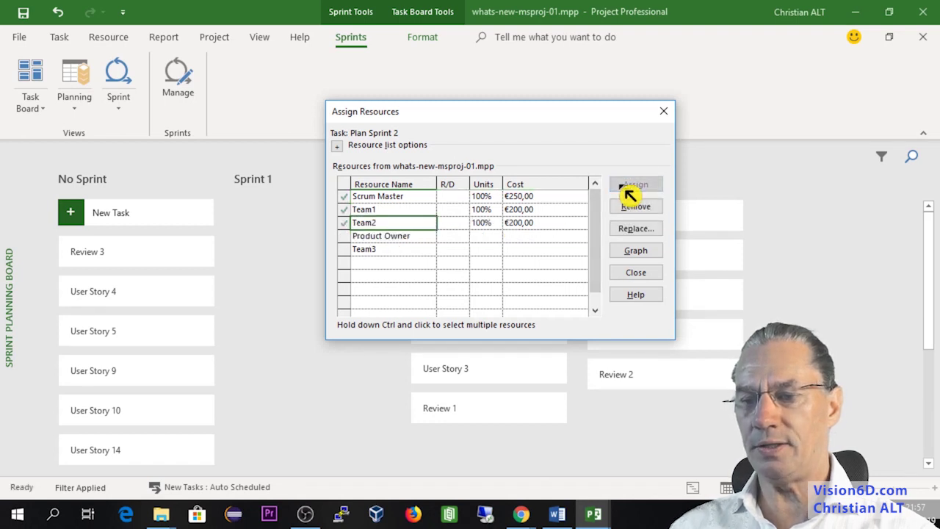
left_click(340, 249)
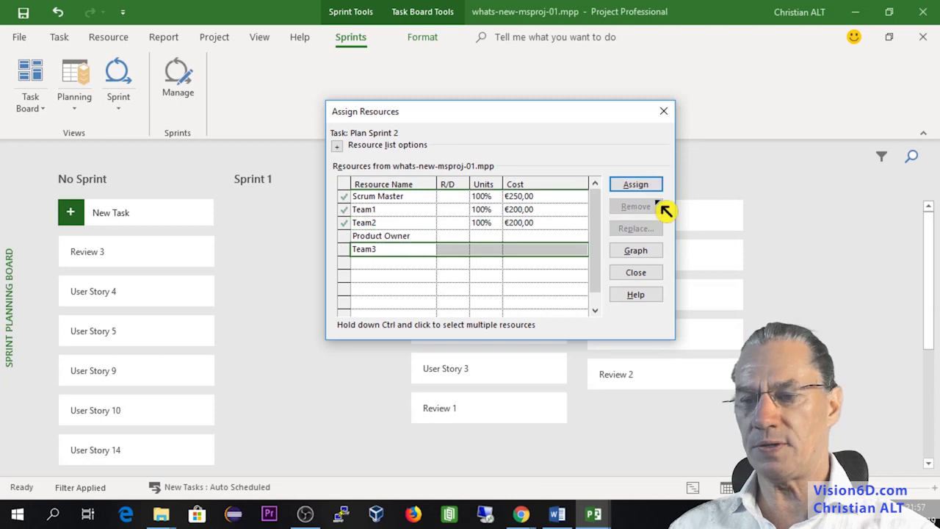
left_click(641, 187)
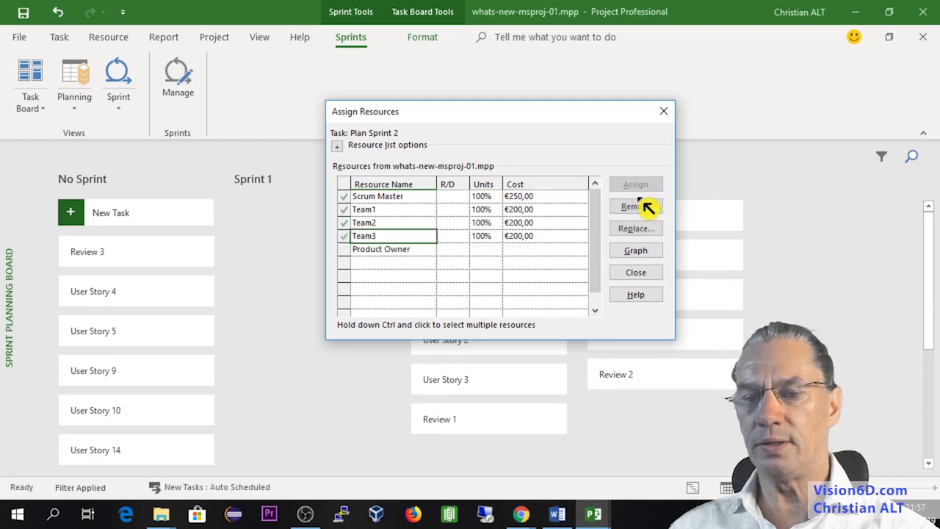
left_click(653, 278)
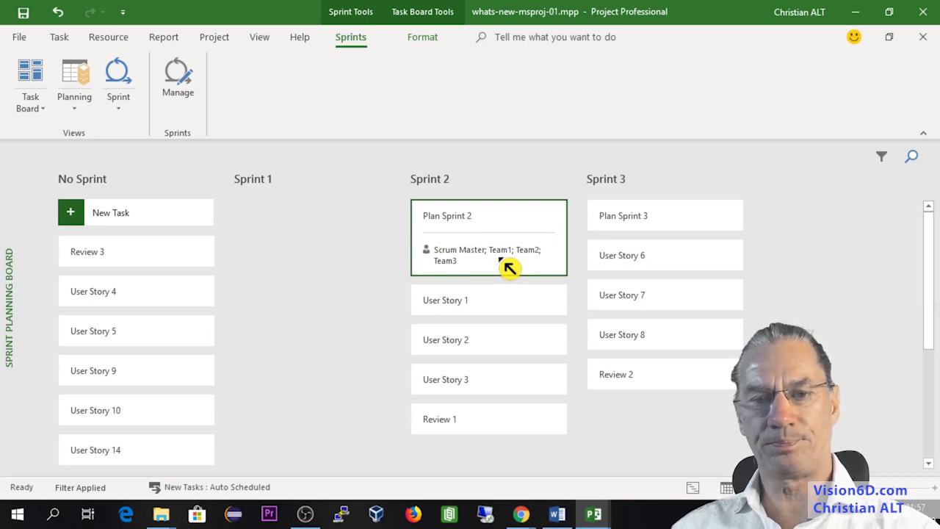
- On the Task Board, move Plan Sprint 2, User Stories 1, 2 and 3, and Review 1 from Not Started to Next up
left_click(30, 103)
left_click(40, 137)
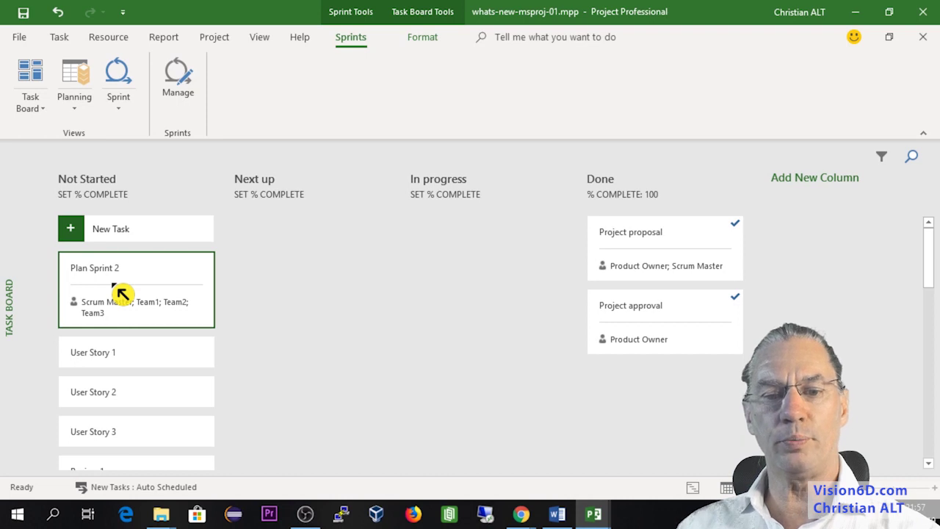
left_click_drag(125, 293, 286, 271)
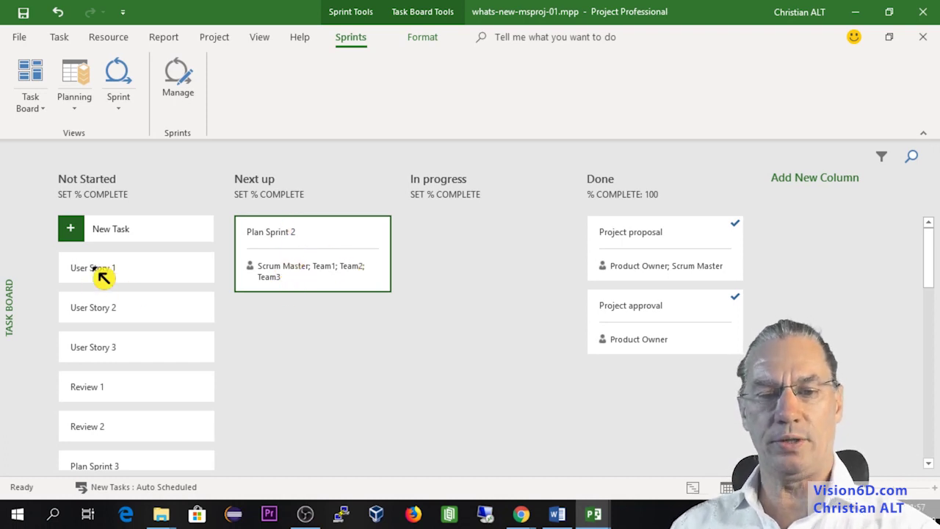
left_click_drag(116, 269, 284, 317)
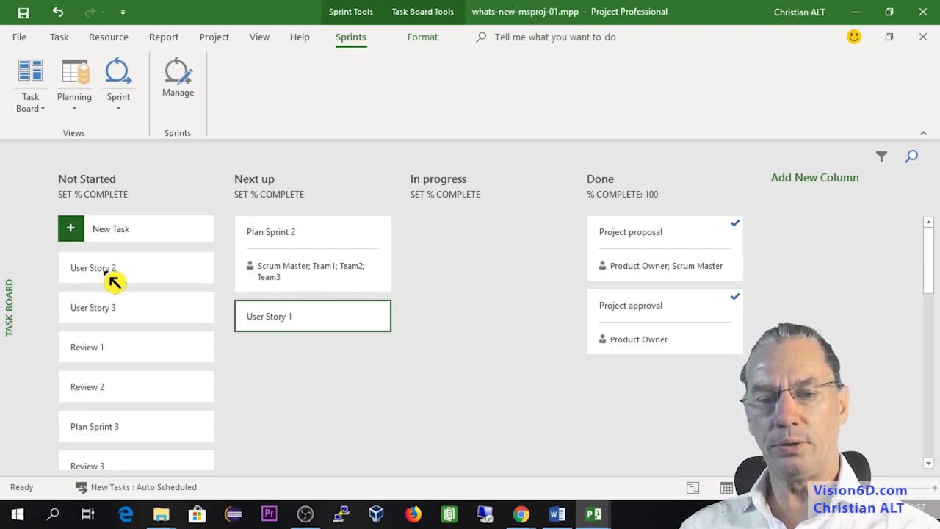
left_click_drag(115, 277, 296, 365)
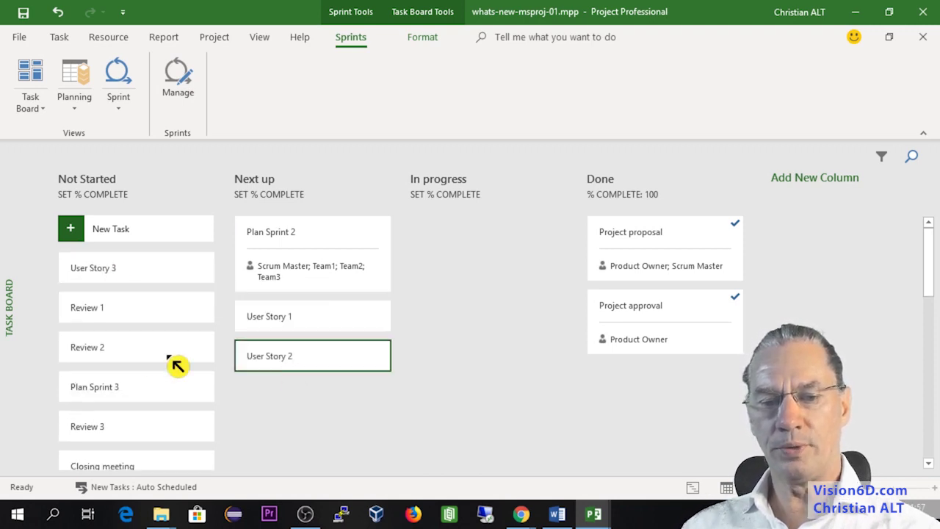
left_click_drag(125, 273, 299, 401)
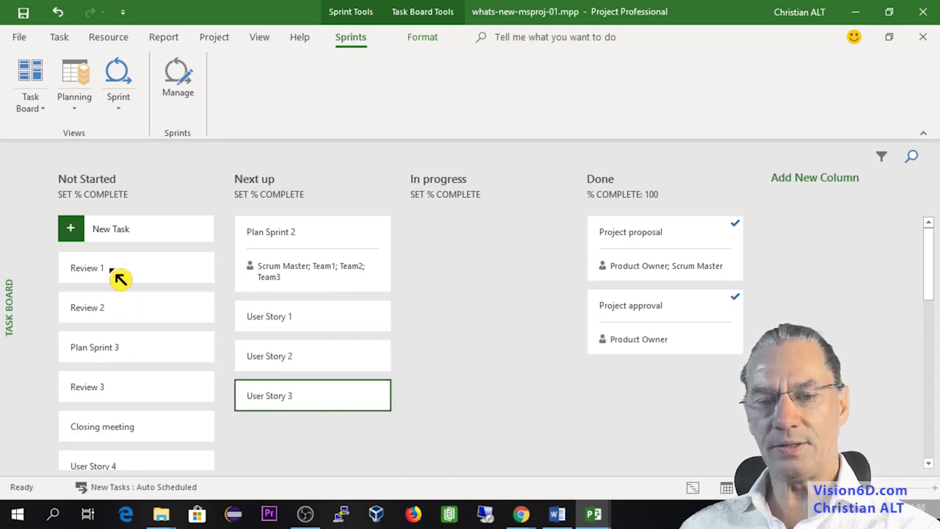
left_click_drag(117, 274, 294, 441)
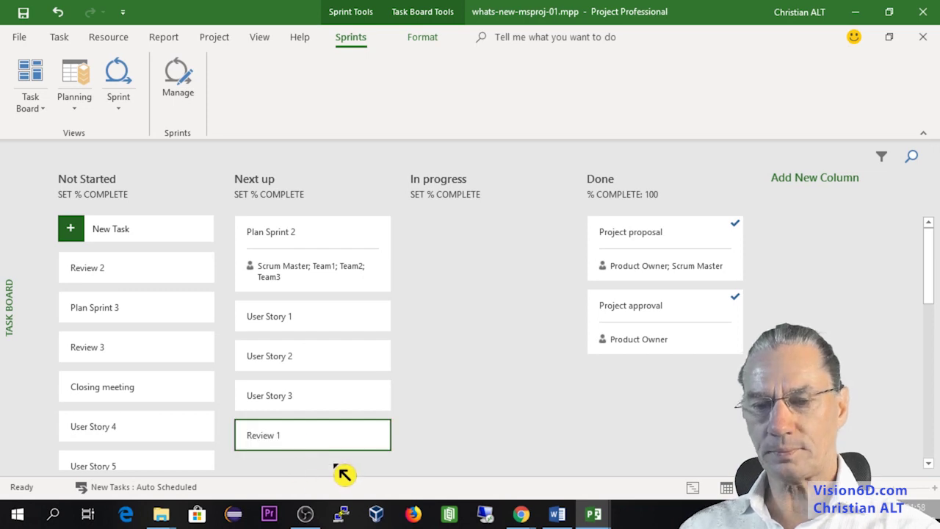
- Move the Plan Sprint 2 task from Next up to In progress and on to Done
left_click(332, 328)
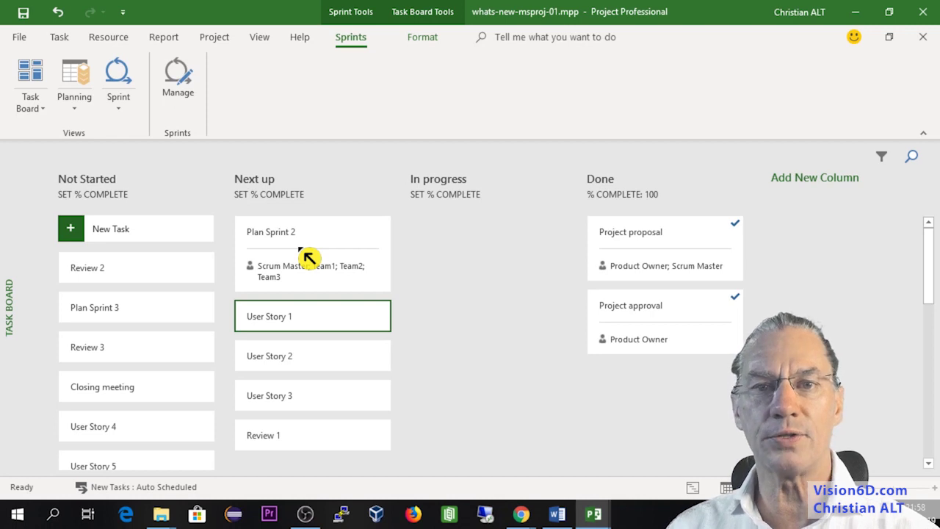
left_click_drag(308, 256, 476, 255)
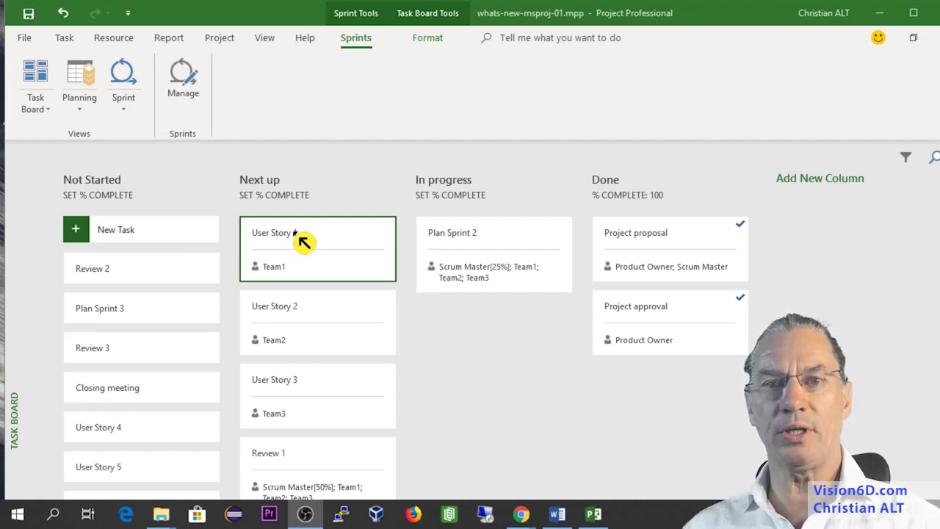
left_click_drag(485, 256, 665, 397)
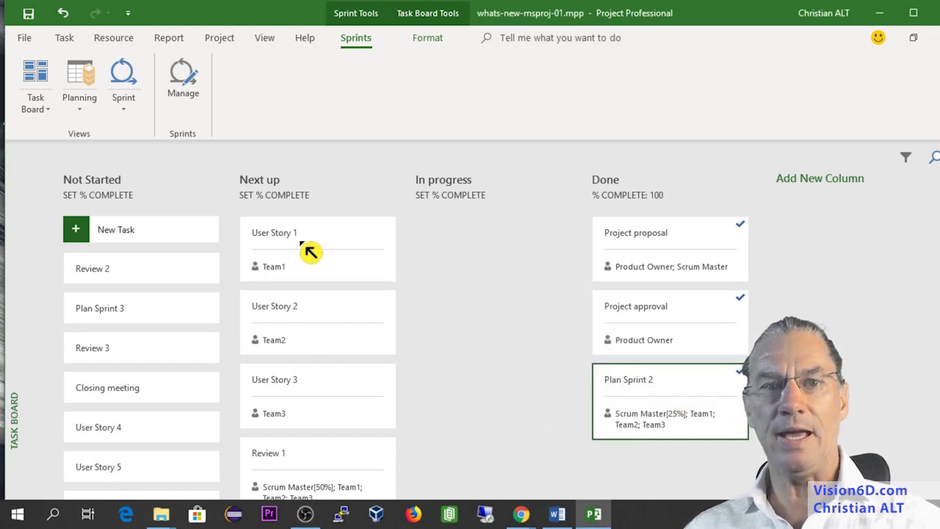
- Move User Stories 1, 2 and 3 from Next up to In progress, and then each of them to Done
left_click_drag(301, 243, 465, 250)
left_click_drag(281, 260, 461, 332)
left_click_drag(262, 246, 432, 385)
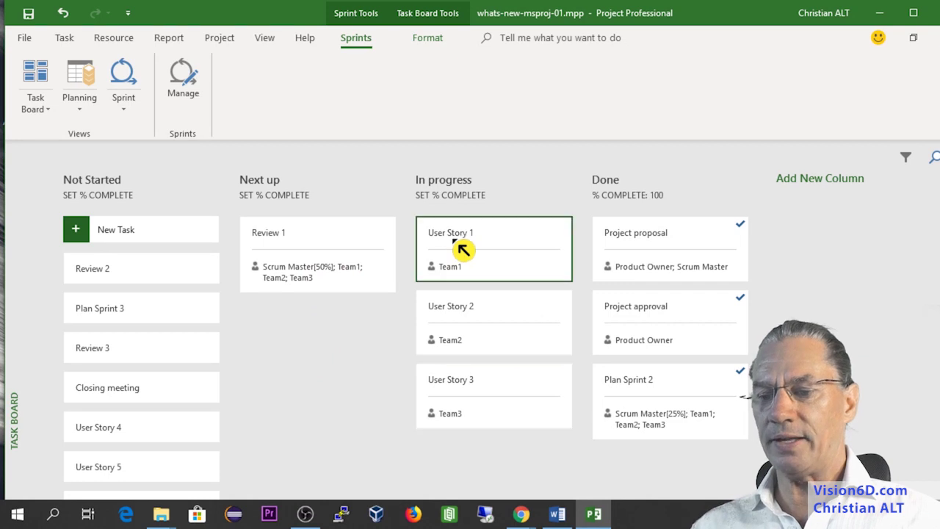
left_click_drag(460, 247, 629, 478)
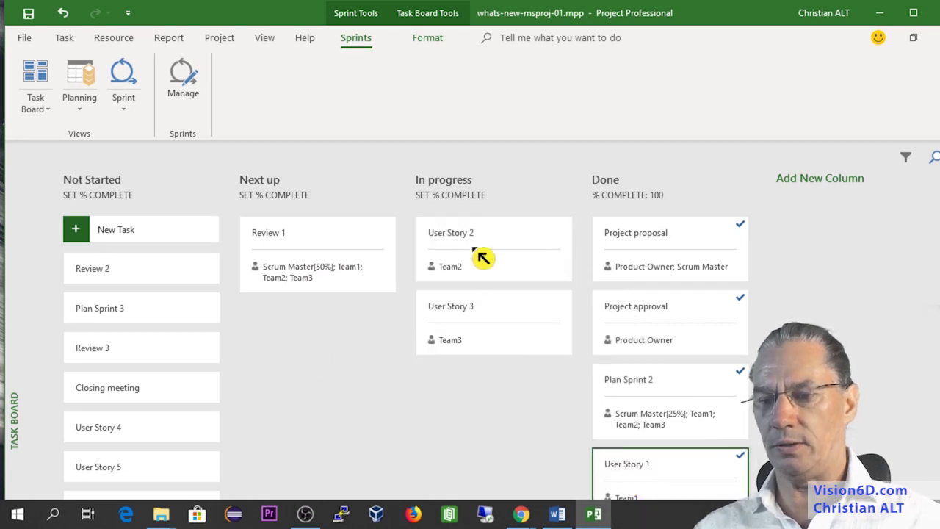
left_click_drag(478, 256, 650, 516)
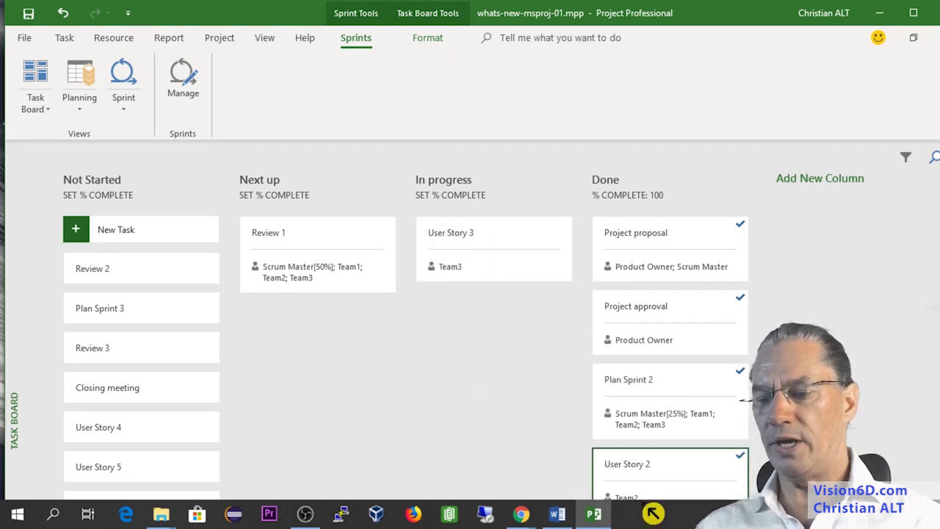
left_click_drag(461, 272, 640, 480)
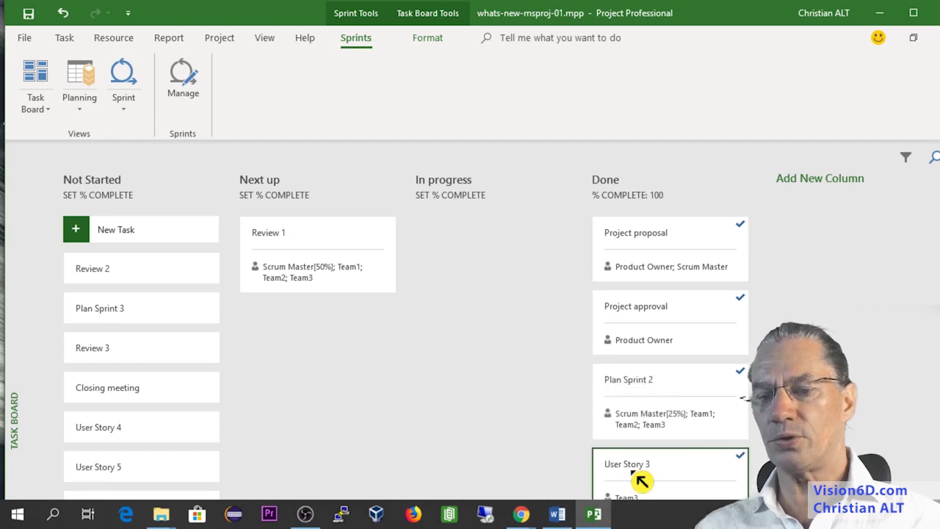
- Move the Review 1 task from Next up to In progress and on to Done
left_click(301, 259)
left_click_drag(300, 259, 458, 260)
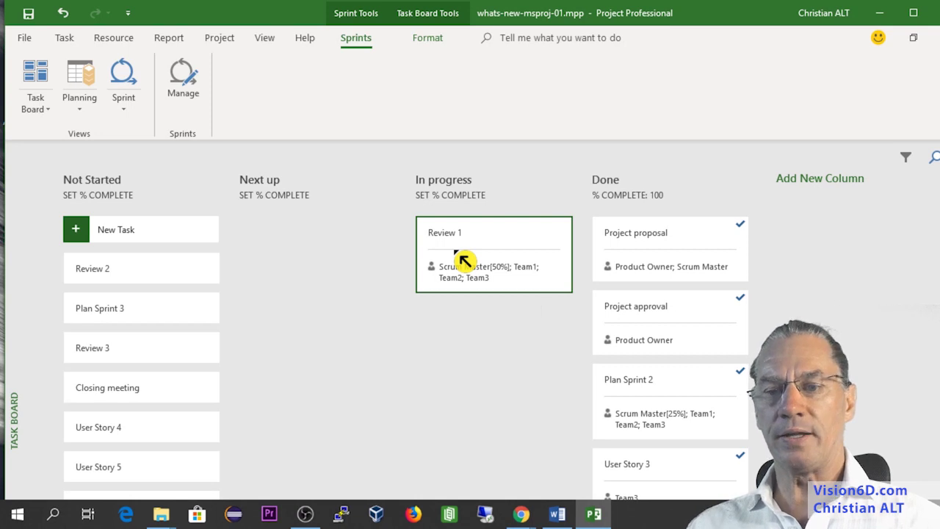
left_click_drag(464, 261, 670, 497)
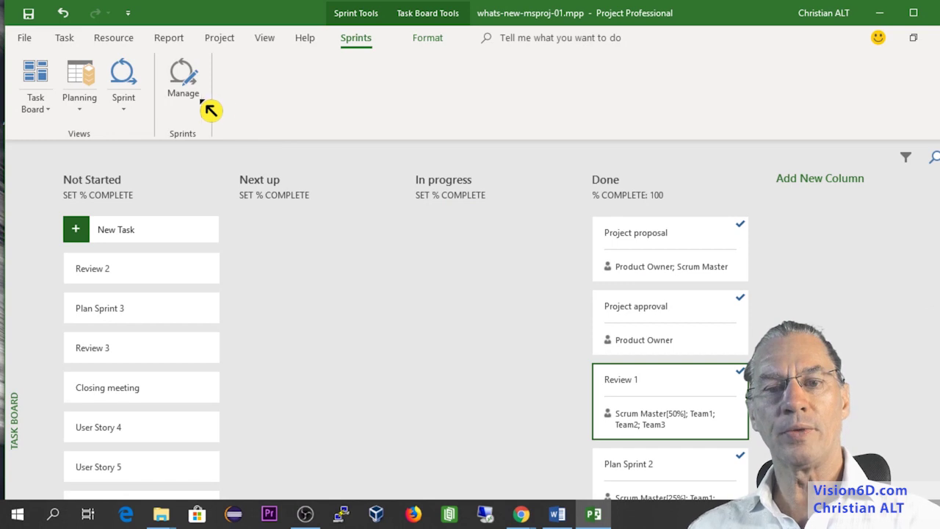
- Open the Burndown dashboard report to examine the project's remaining work and tasks
left_click(169, 38)
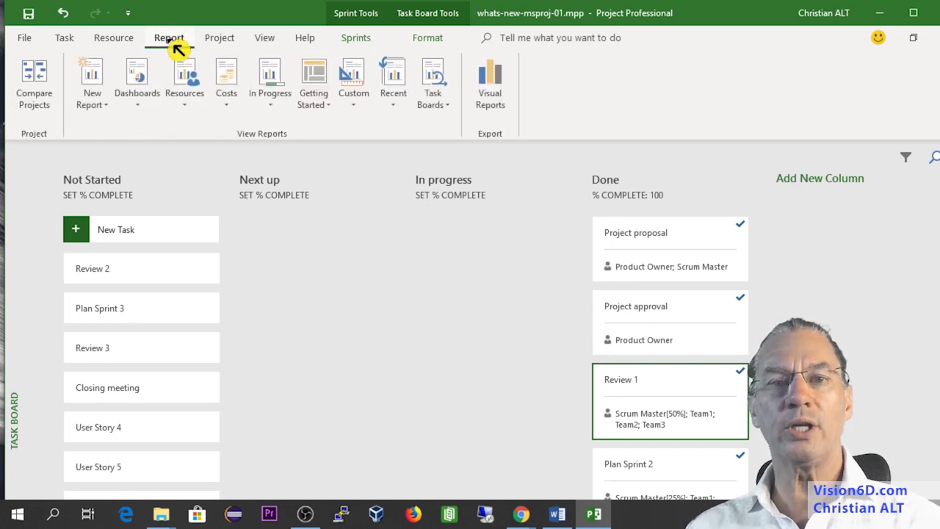
left_click(138, 108)
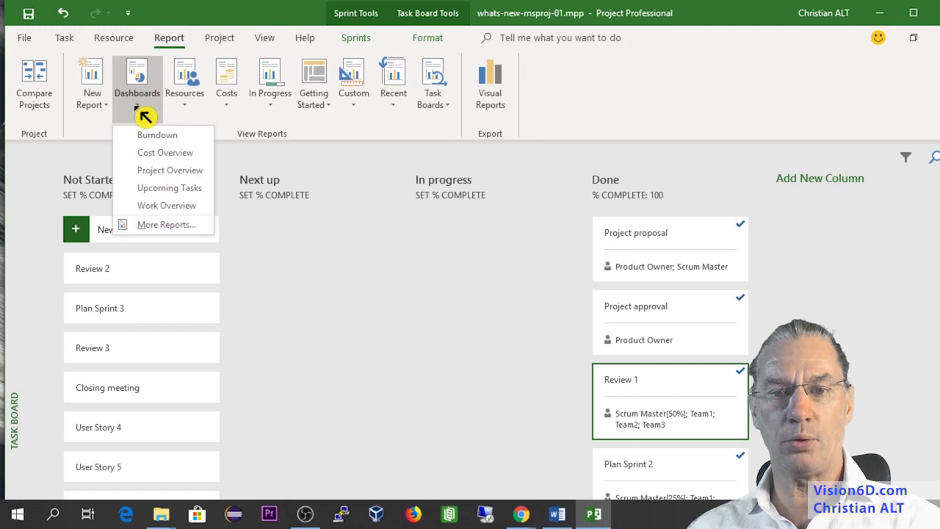
left_click(161, 141)
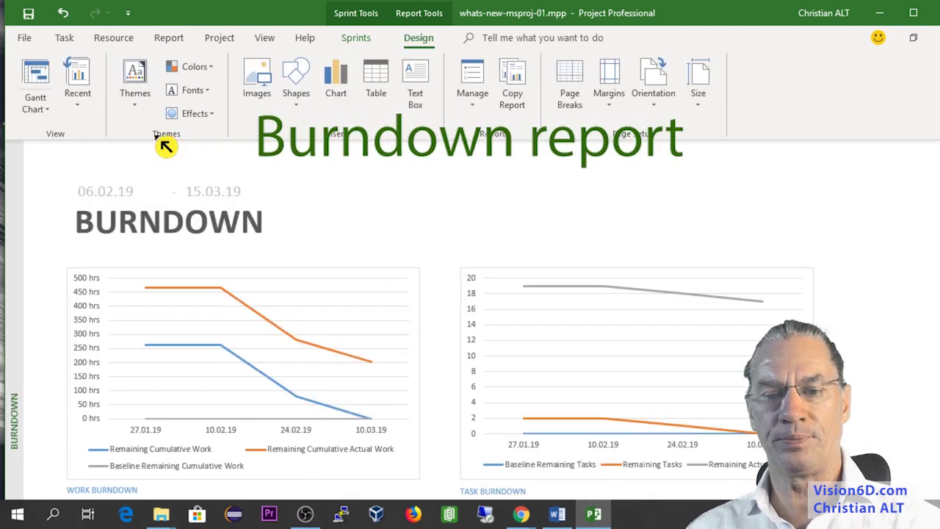